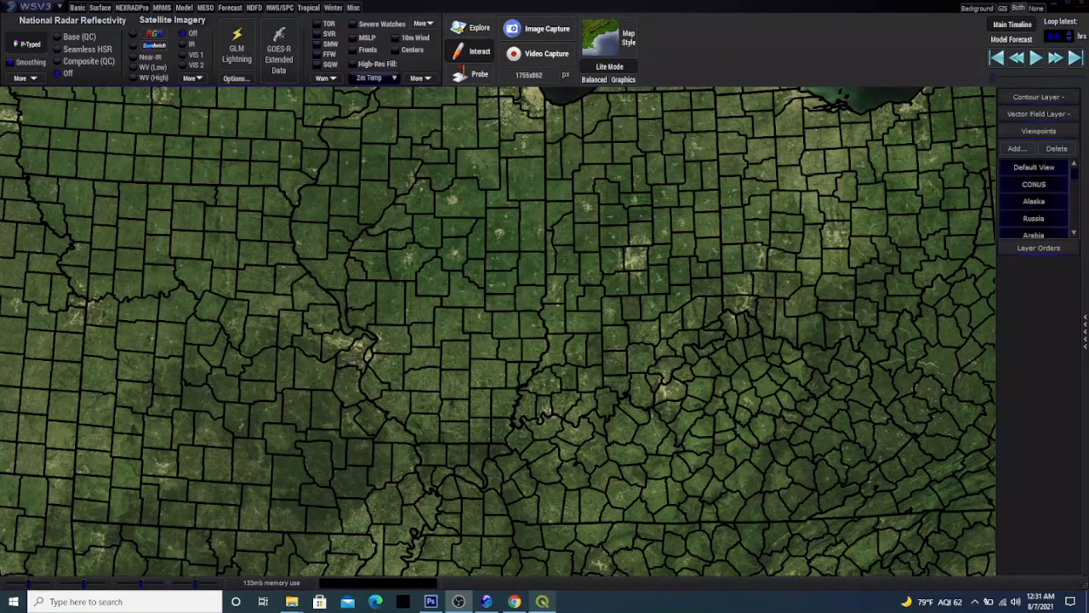
Step: Switch to Chrome, review the County shapefile downloads on the Census.gov cartographic boundary files page, and return to WSV3
click(514, 602)
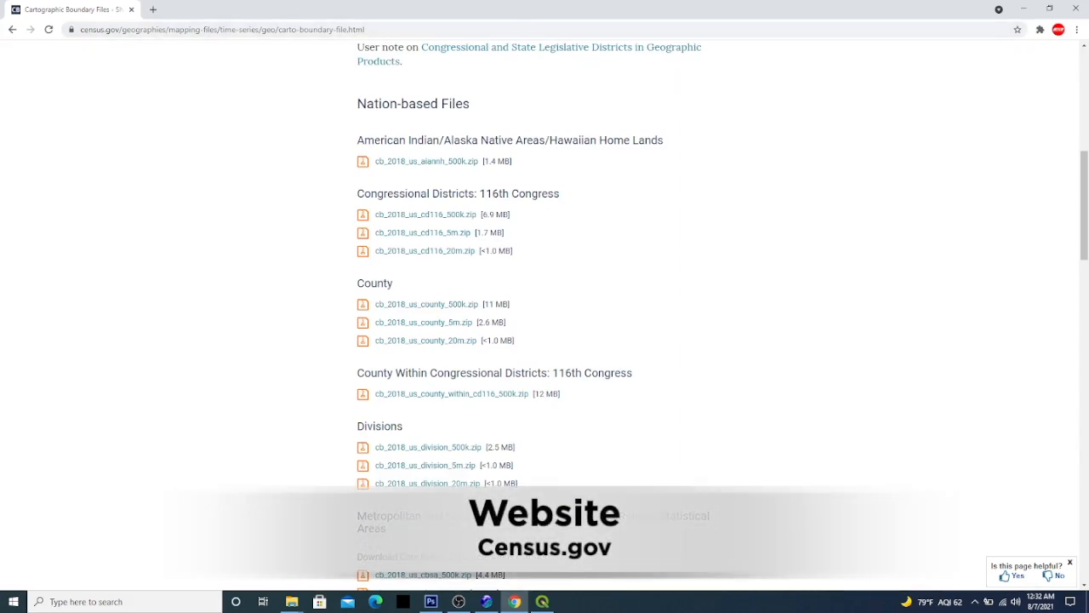
scroll(544, 306, up, 4)
scroll(545, 306, down, 3)
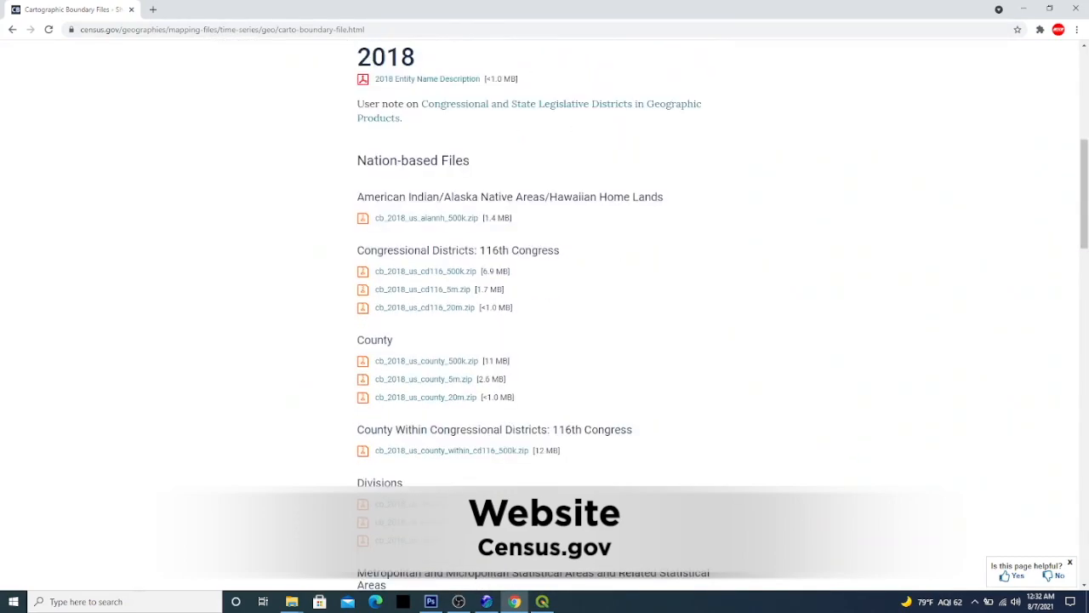
scroll(544, 307, down, 1)
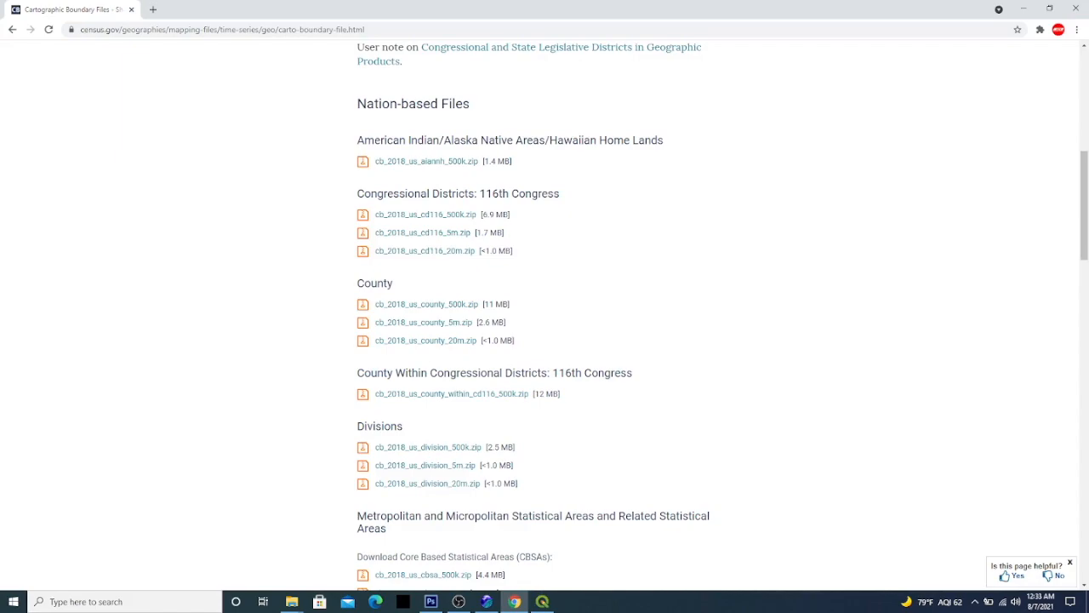
click(487, 601)
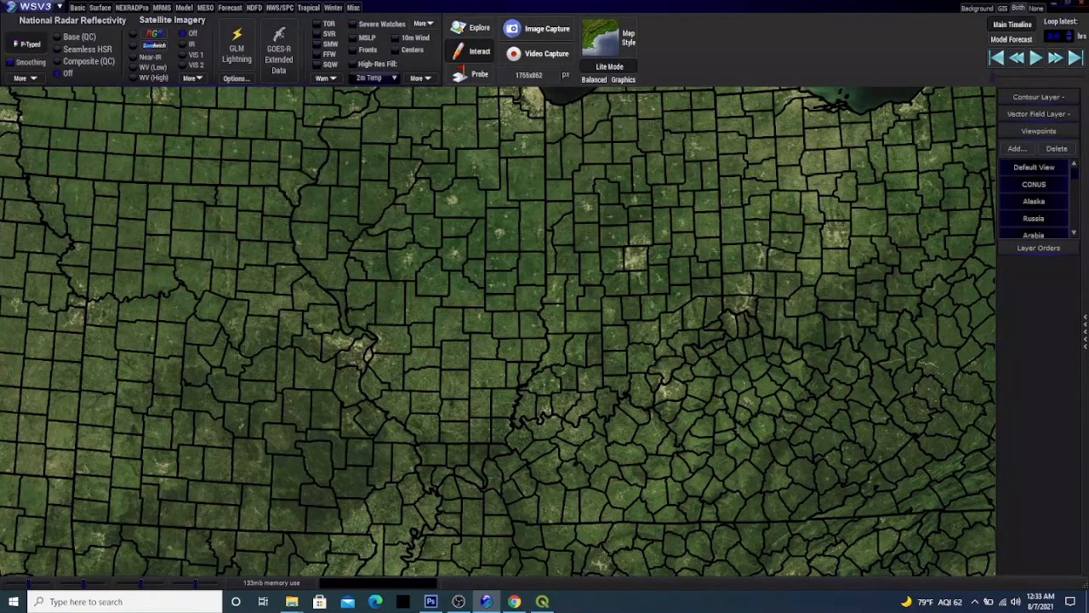
Step: Open the %appdata% folder through Windows search, look through the Roaming folder list, and close the window
click(126, 601)
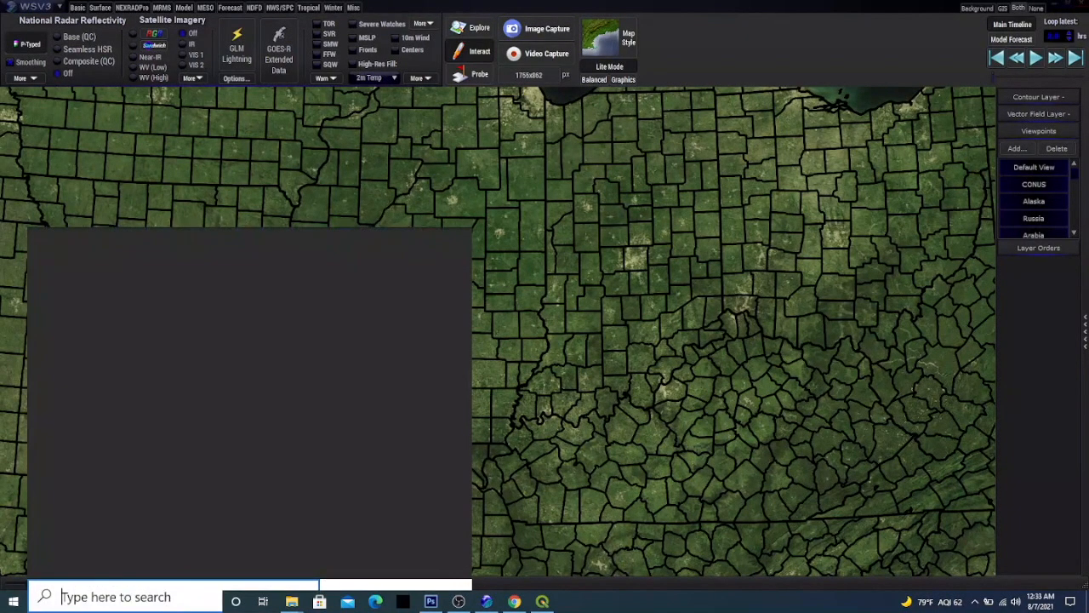
text(%a)
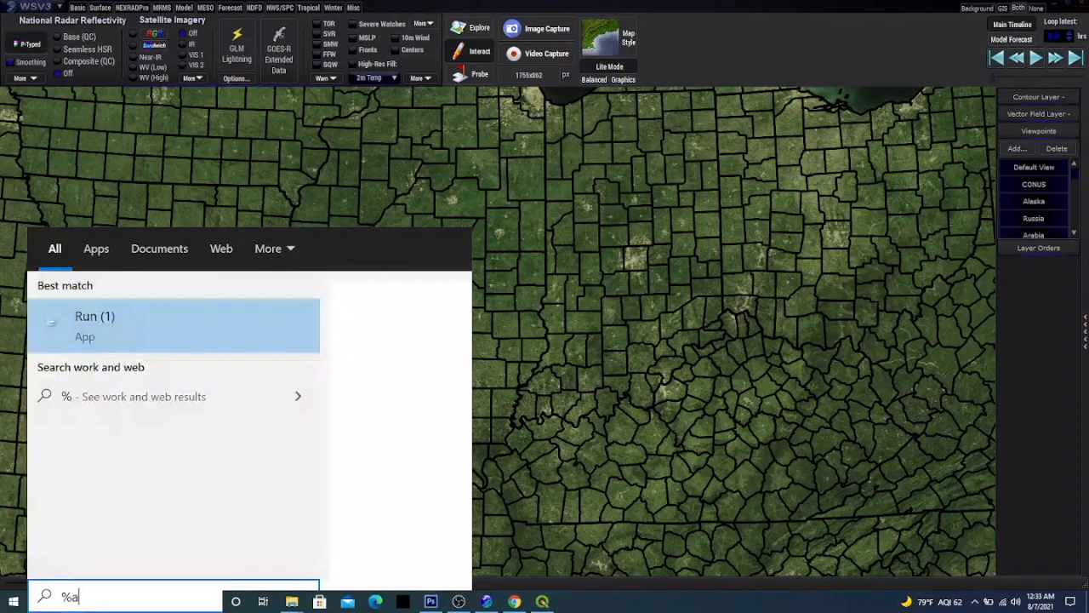
text(ppdata)
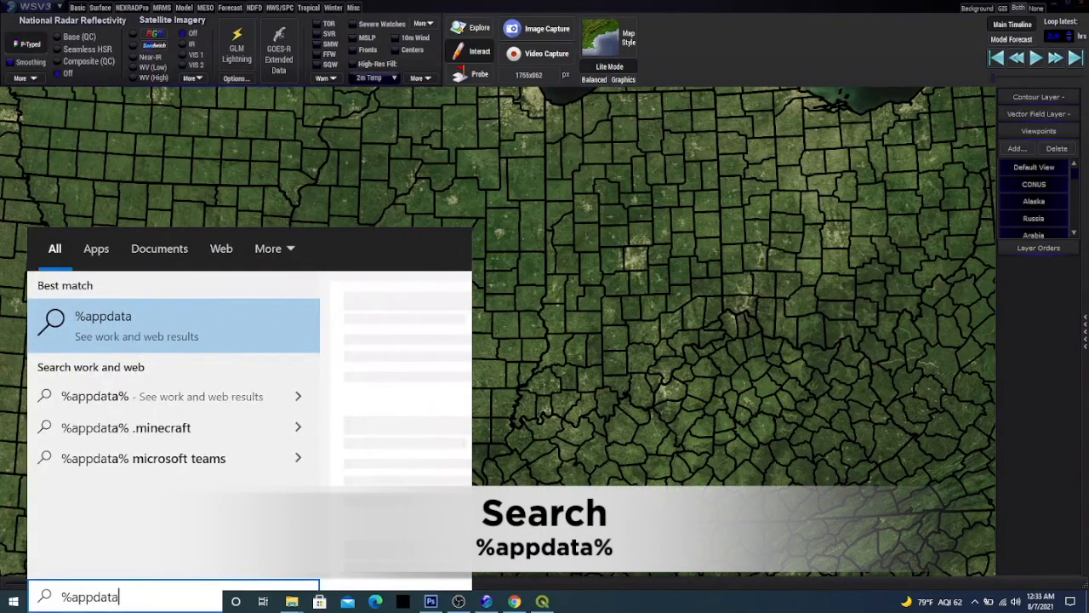
text(%)
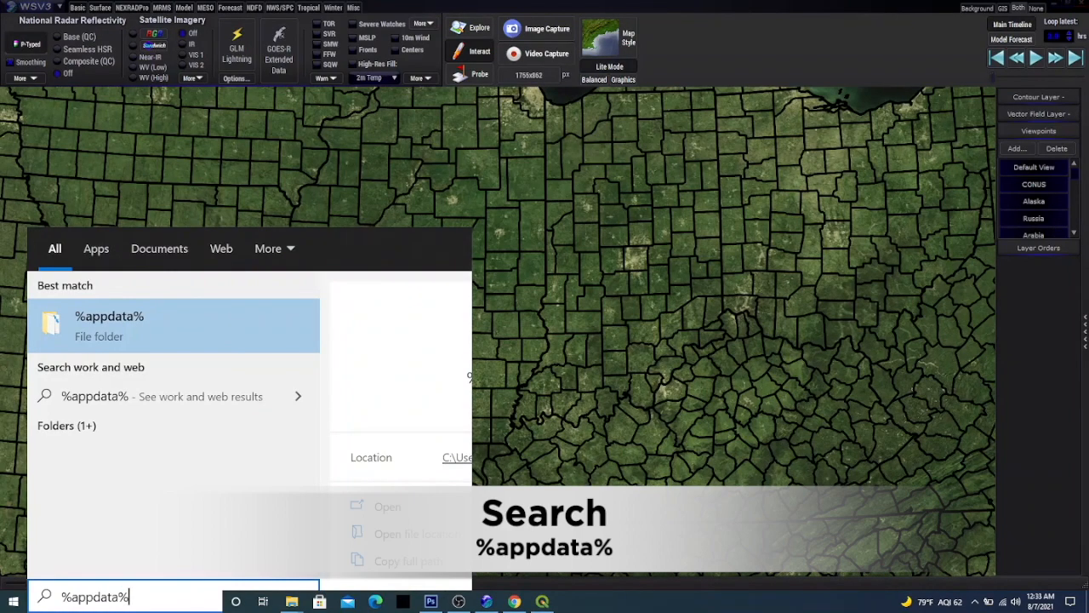
key(Return)
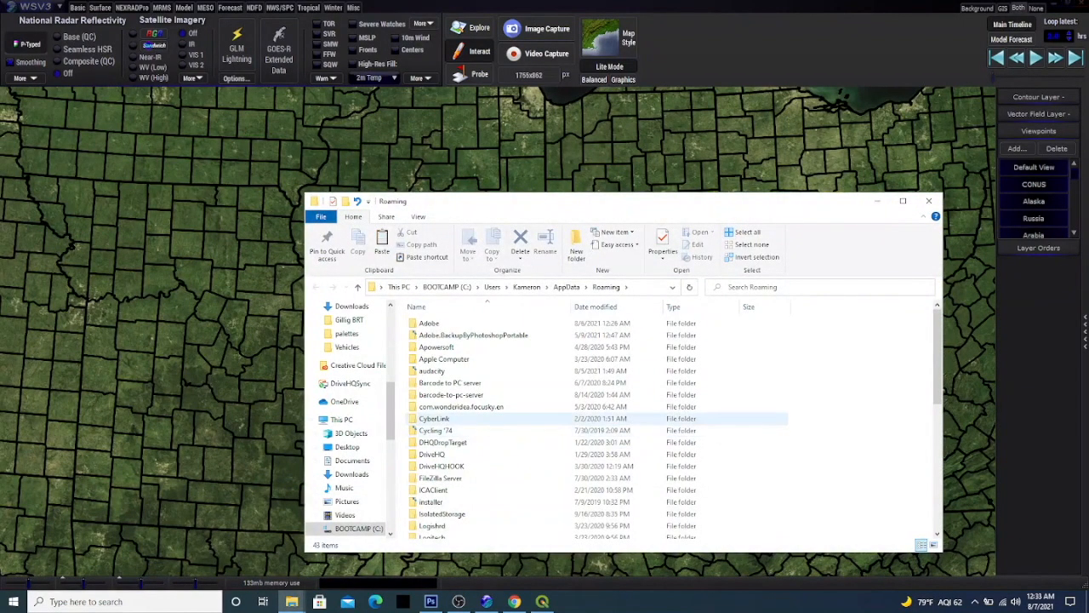
scroll(510, 429, down, 7)
scroll(510, 429, down, 3)
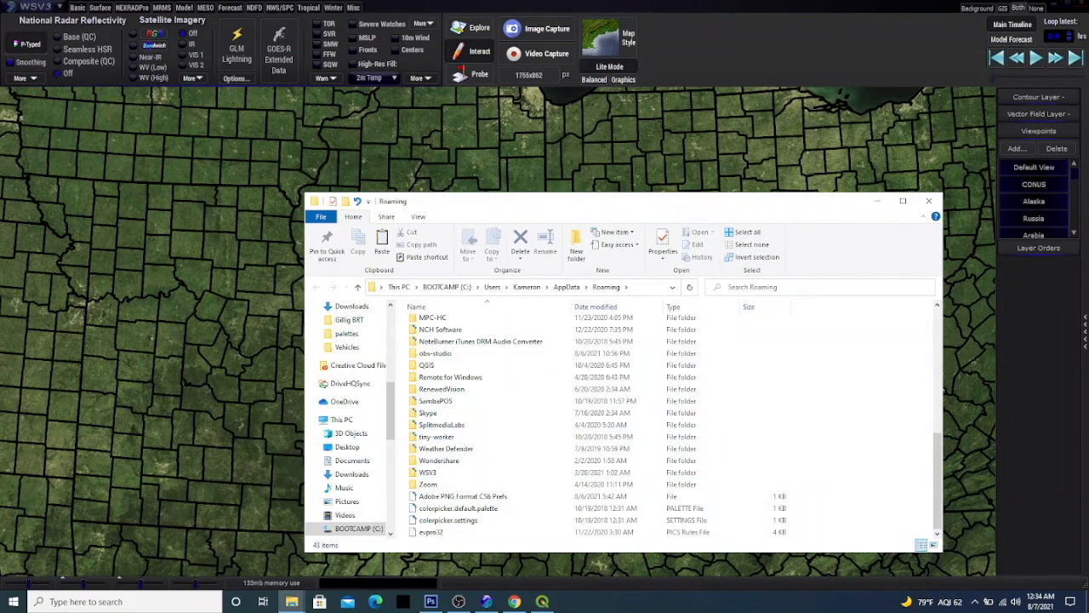
click(928, 201)
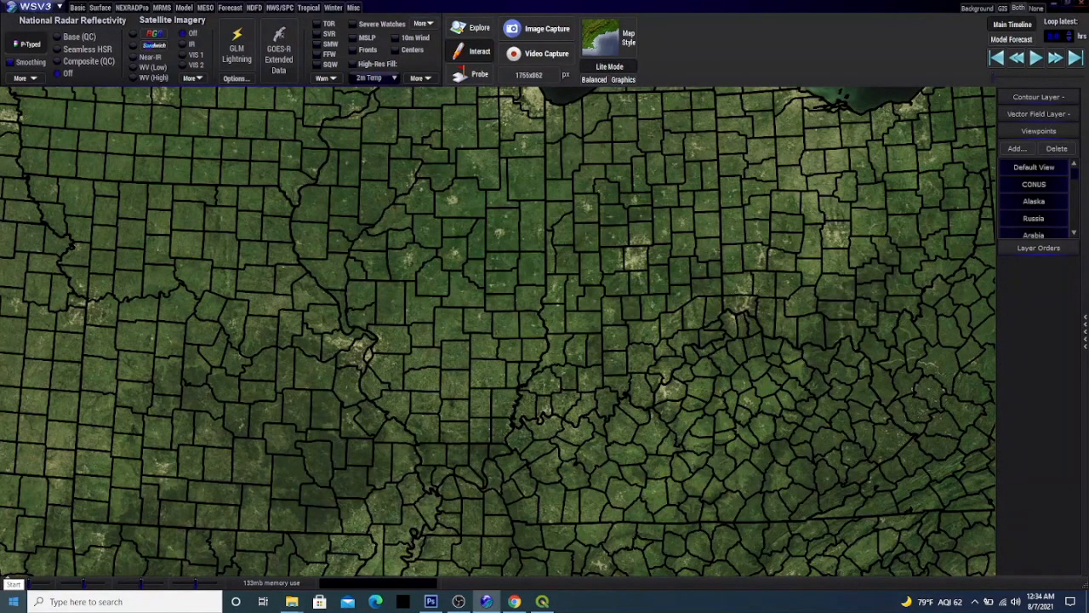
right_click(13, 601)
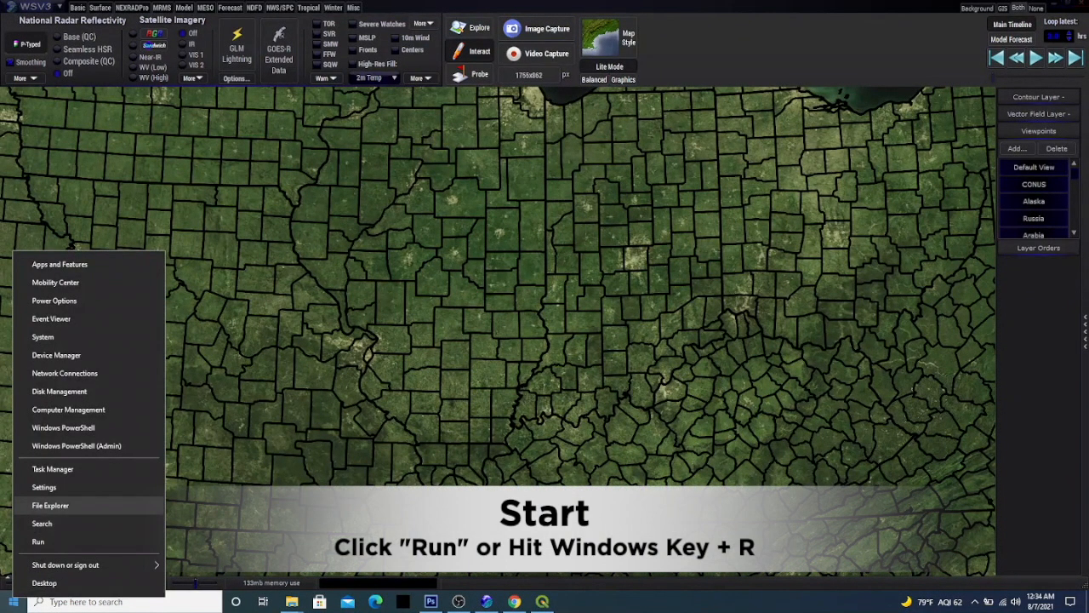
click(38, 542)
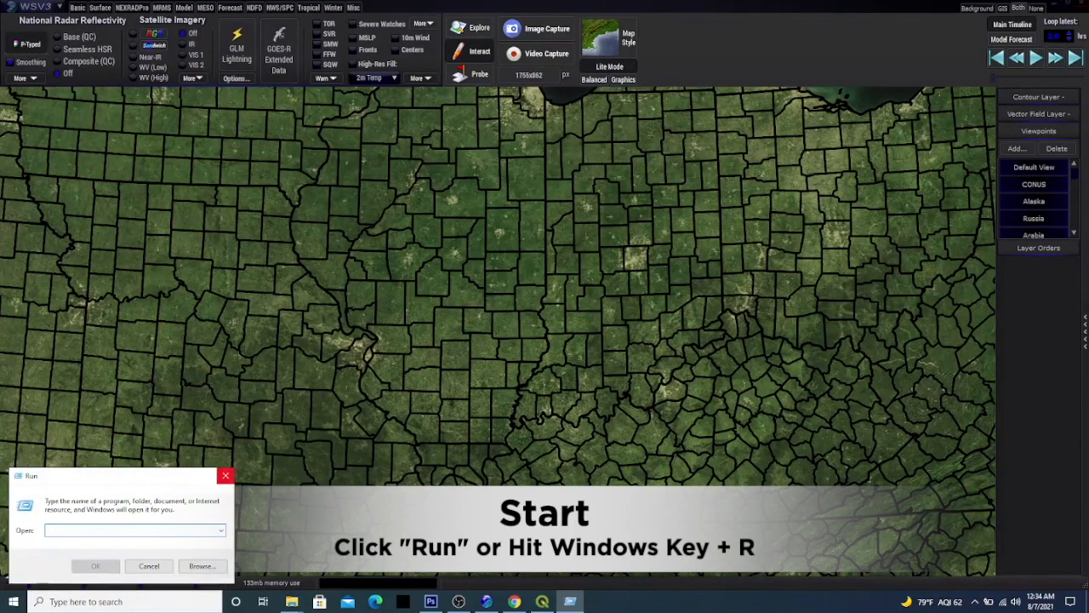
click(226, 475)
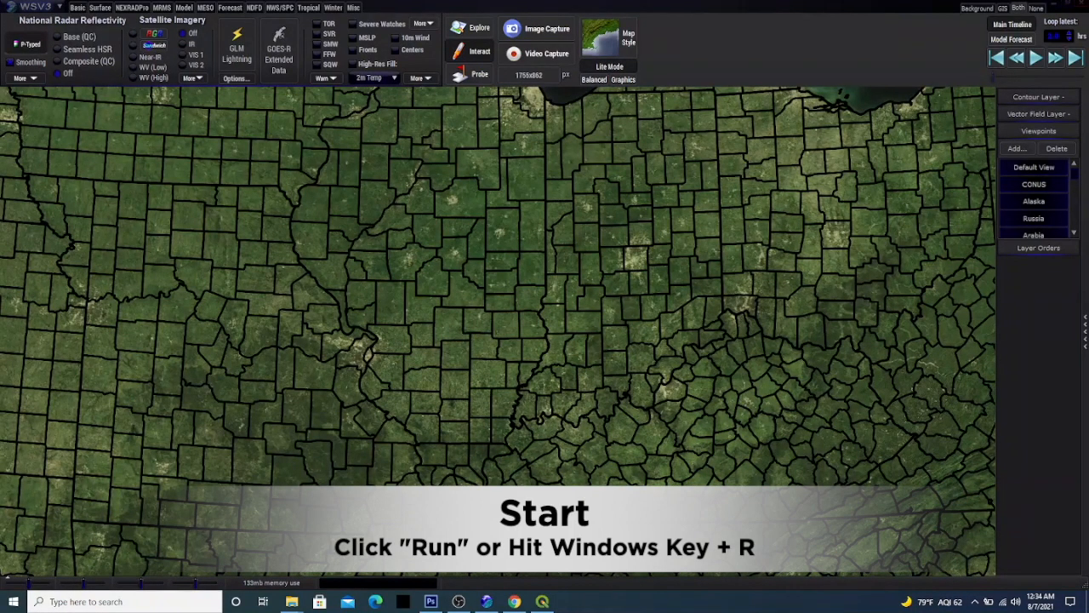
Step: Open the %appdata% folder through the Windows Run dialog
key(super+r)
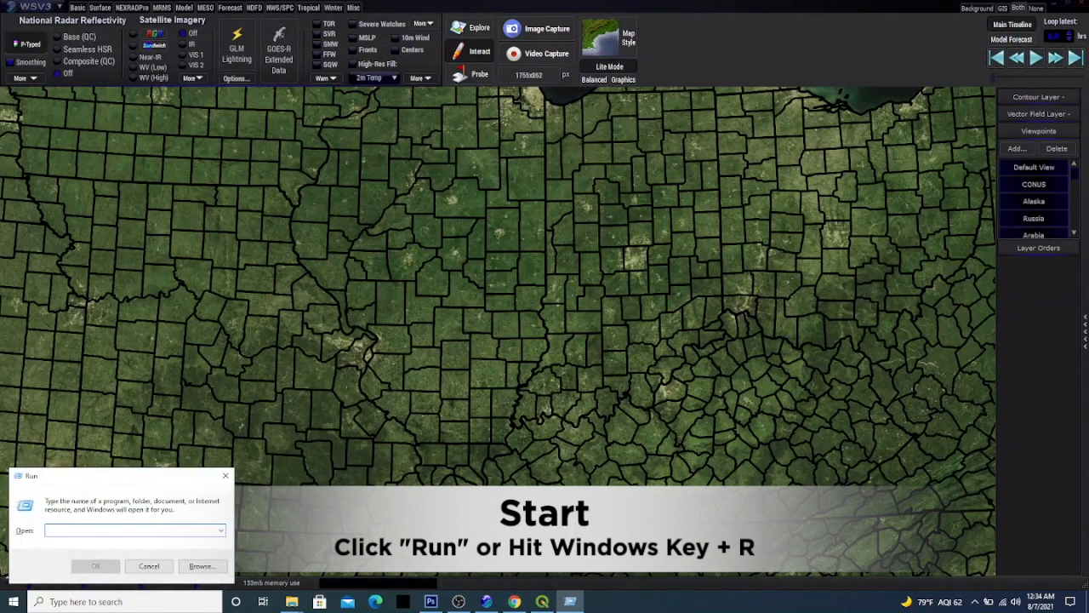
text(%appdata)
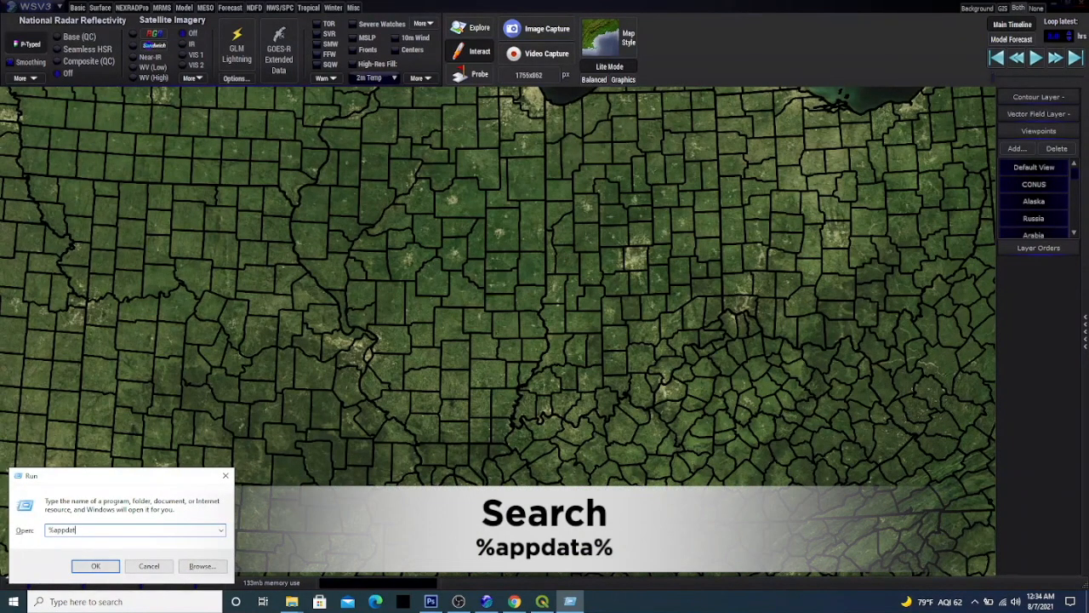
text(%)
key(Return)
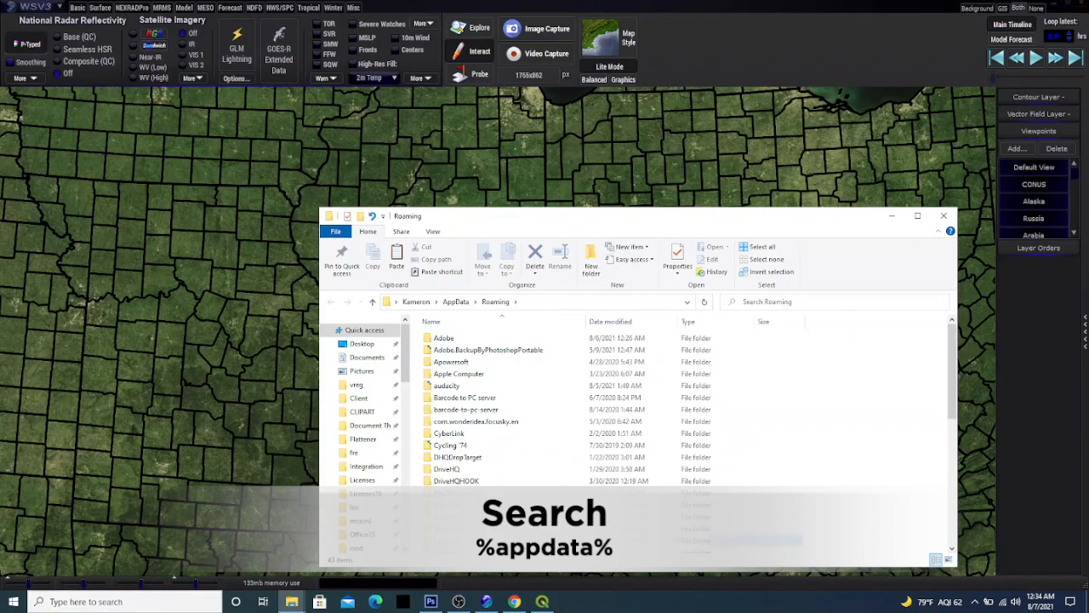
Step: Browse from the Roaming folder into WSV3, geodata and its GISComplement subfolder
scroll(612, 416, down, 9)
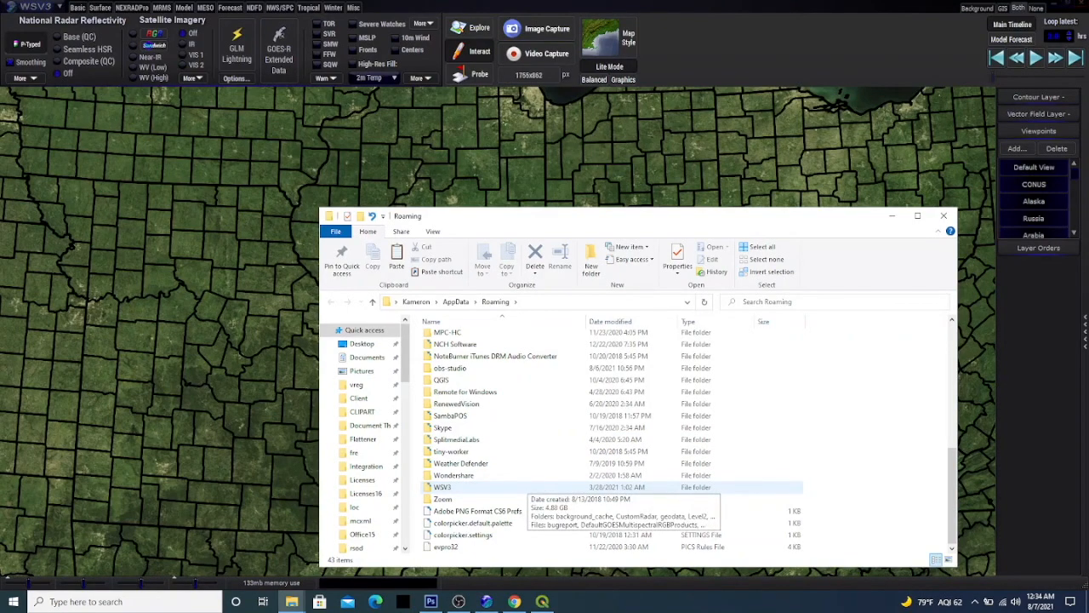
double_click(519, 487)
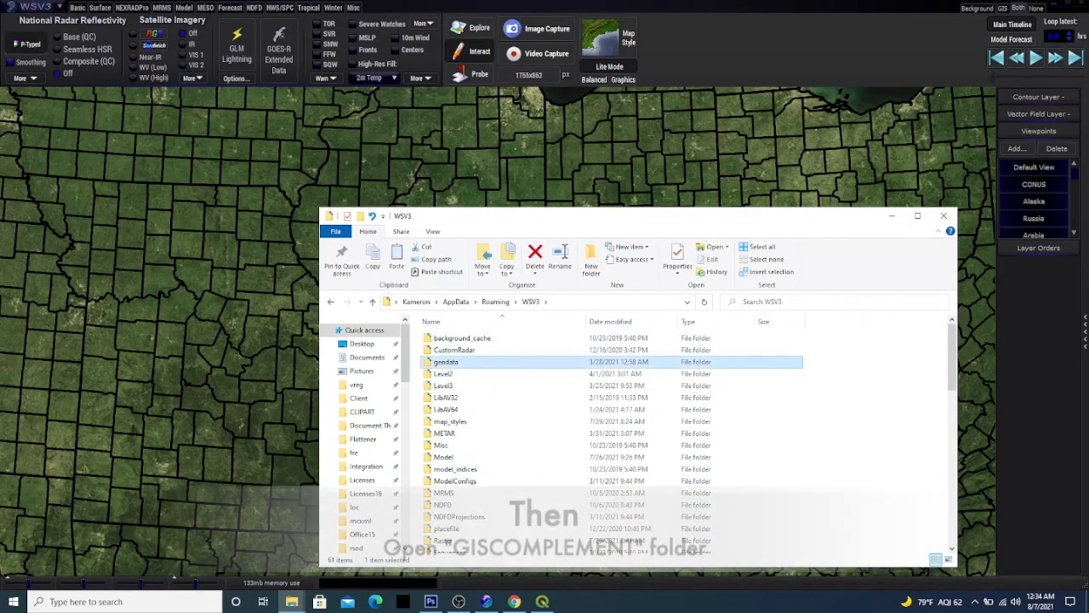
double_click(445, 361)
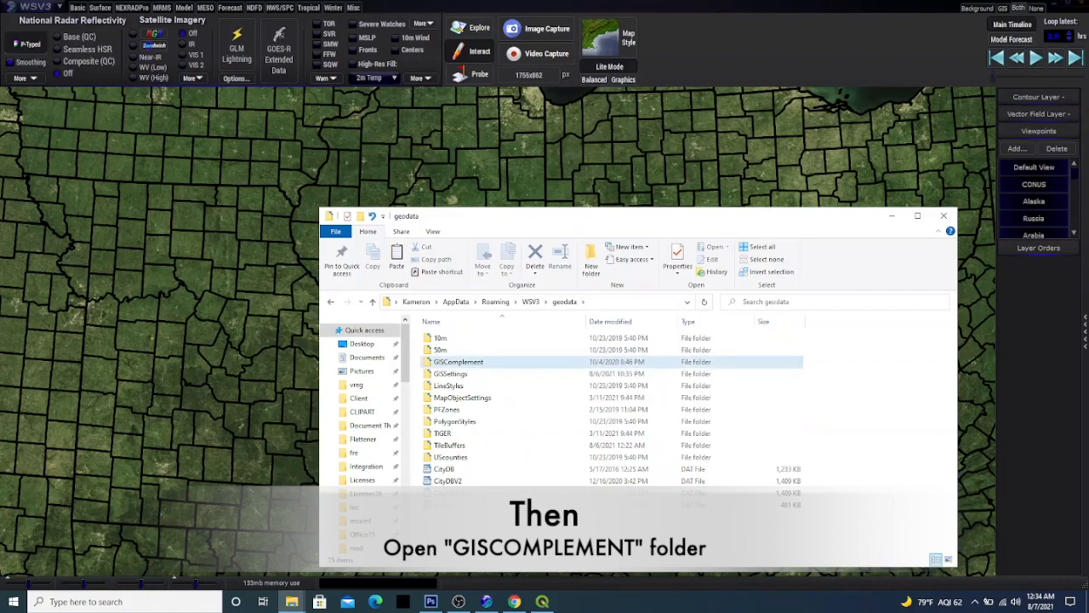
double_click(459, 361)
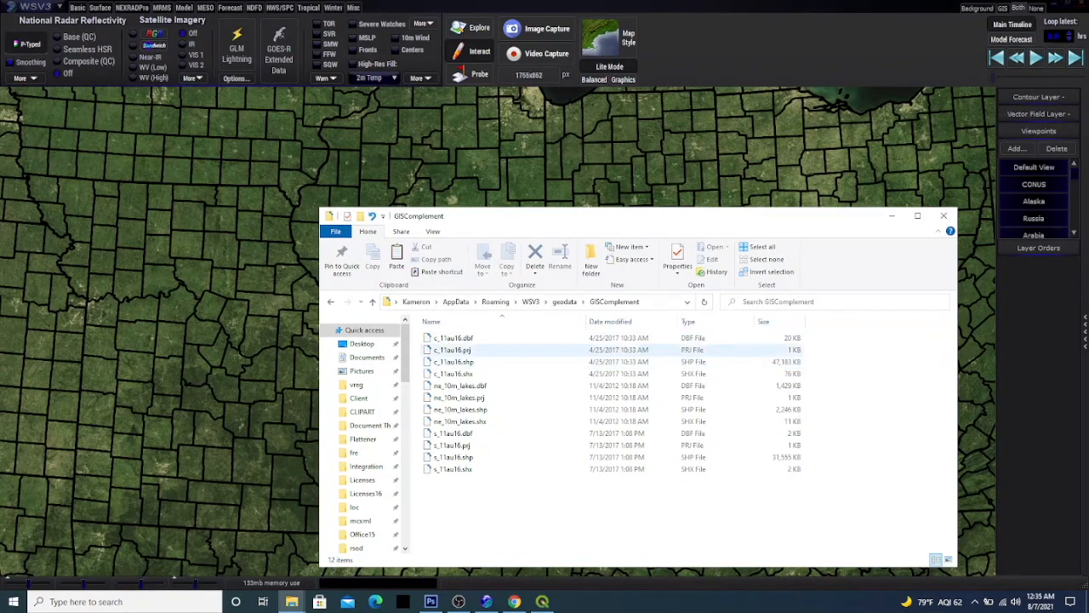
Step: Copy the four c_11au16 files (.dbf, .prj, .shp and .shx) from the GISComplement folder
click(476, 338)
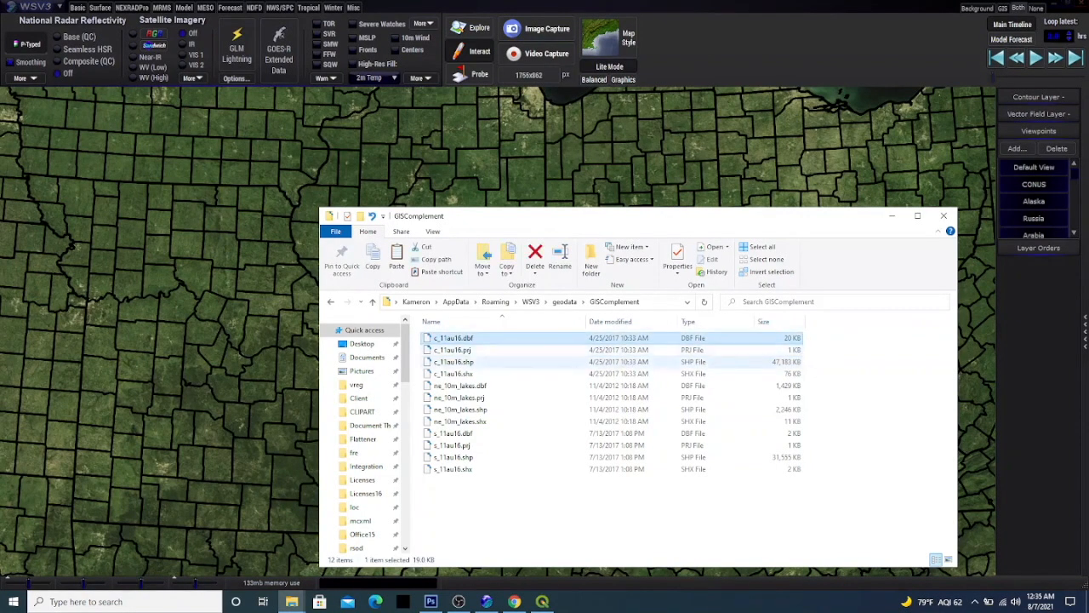
shift+click(477, 374)
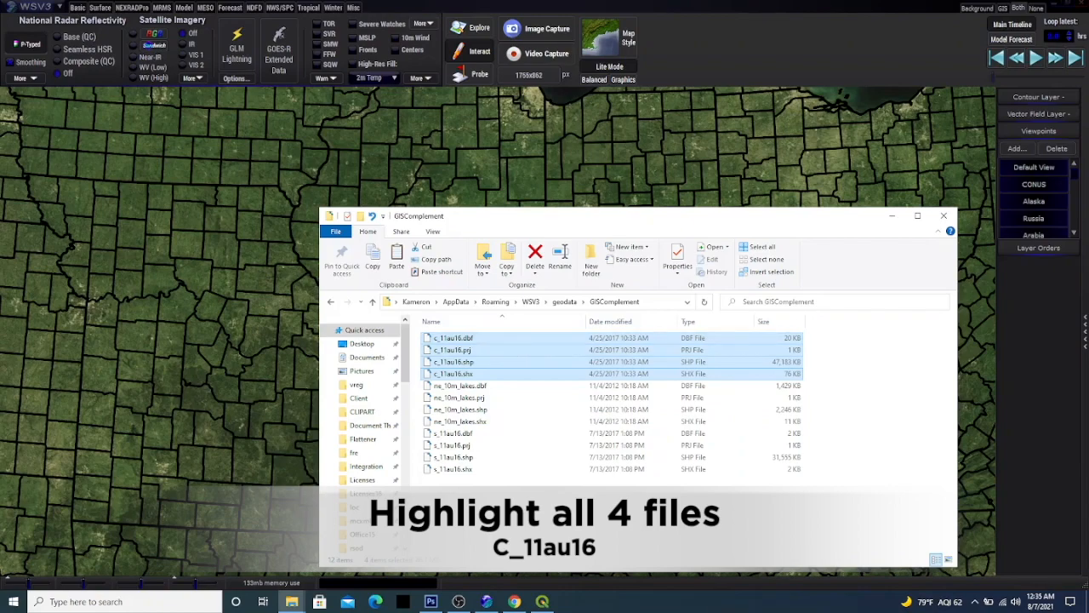
right_click(450, 373)
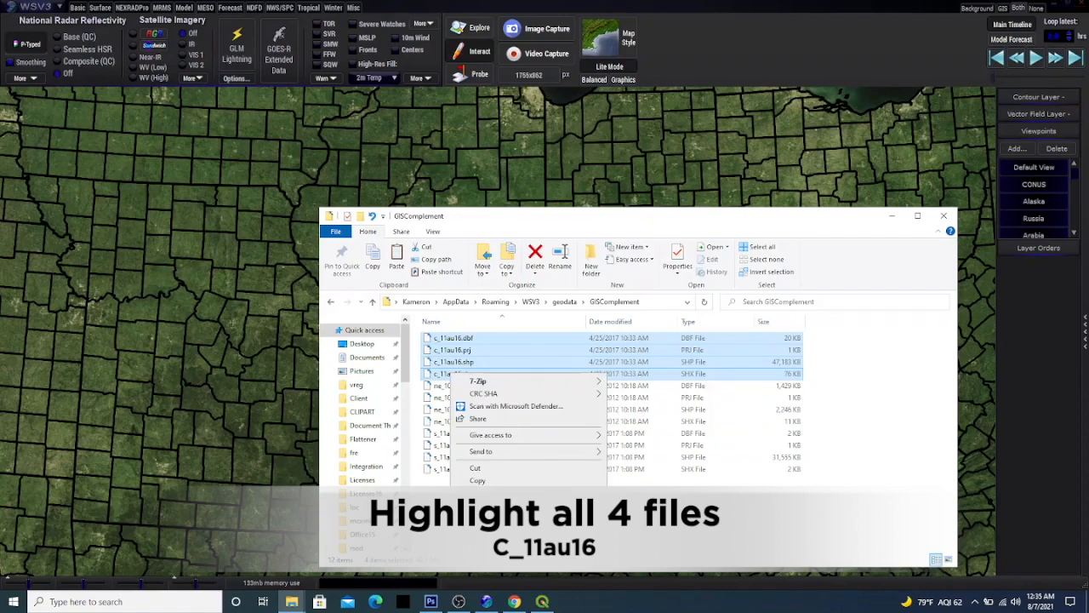
click(479, 481)
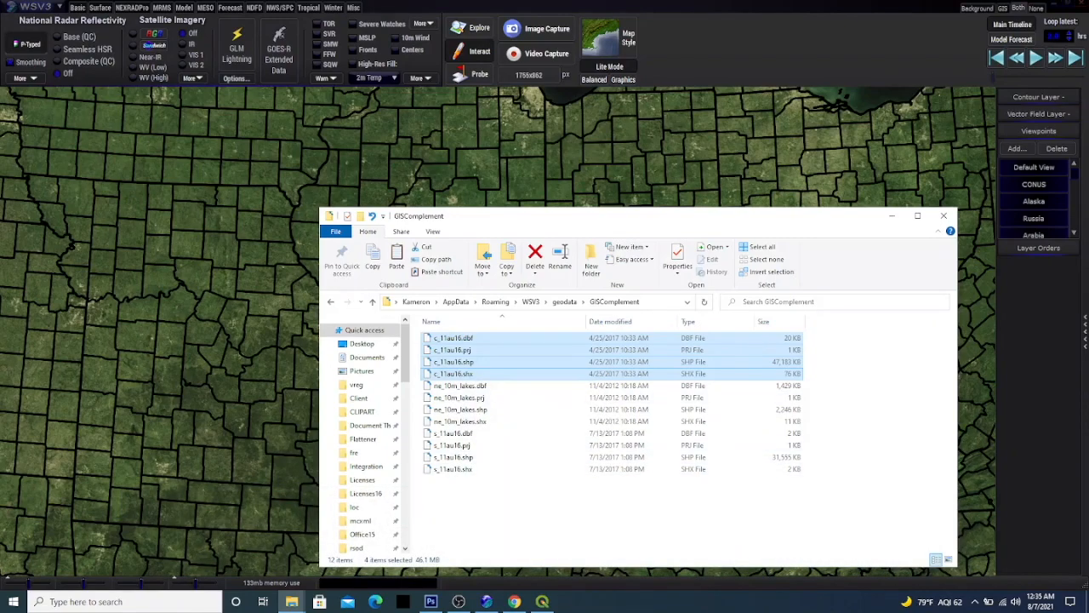
Step: Minimize the open windows and create a new desktop folder named countiesmap01
click(890, 215)
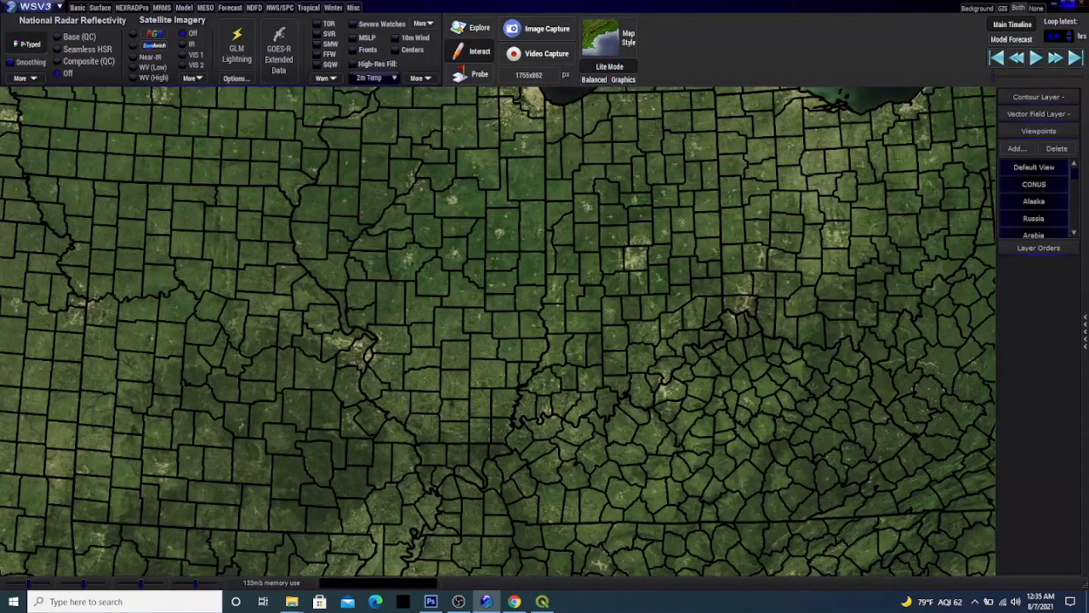
click(1054, 4)
click(1023, 8)
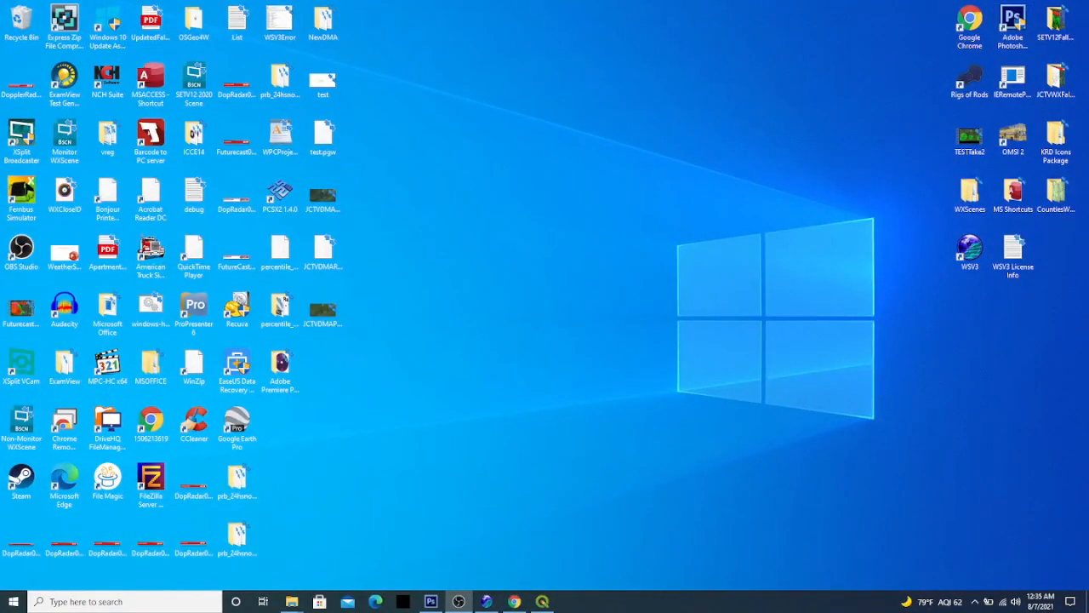
right_click(545, 328)
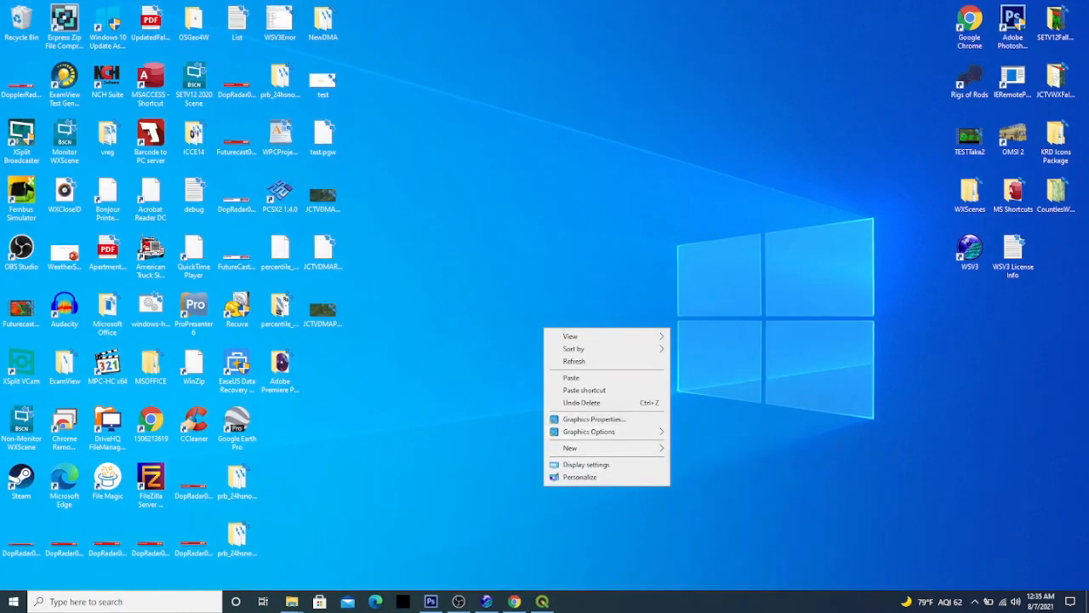
mouse_move(596, 447)
click(696, 448)
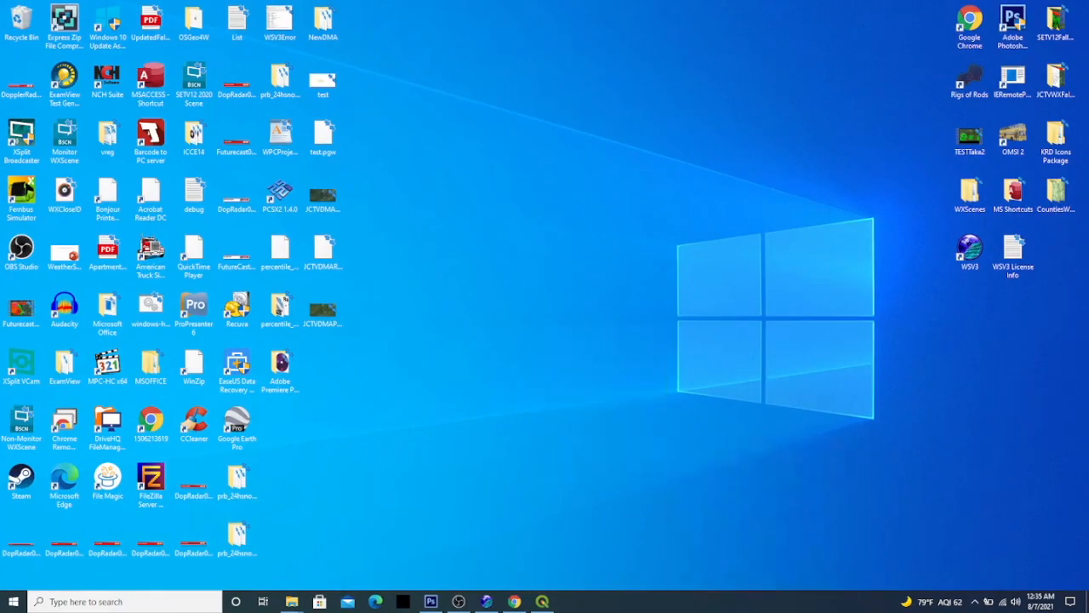
text(countiesmap)
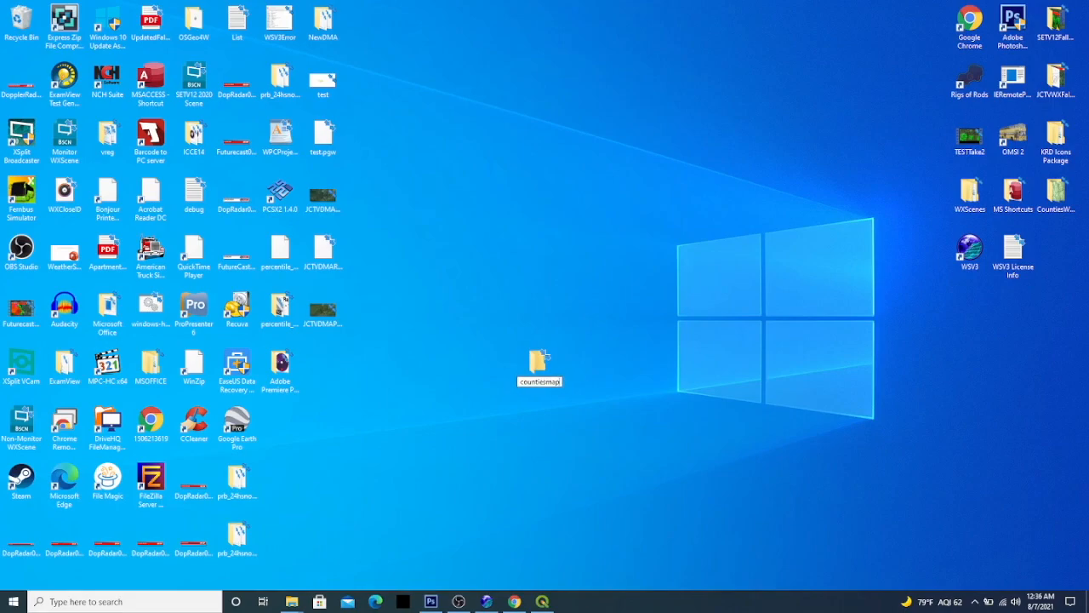
text(q1)
key(Return)
Step: Open the countiesmap01 folder and paste the four copied c_11au16 files into it
double_click(544, 357)
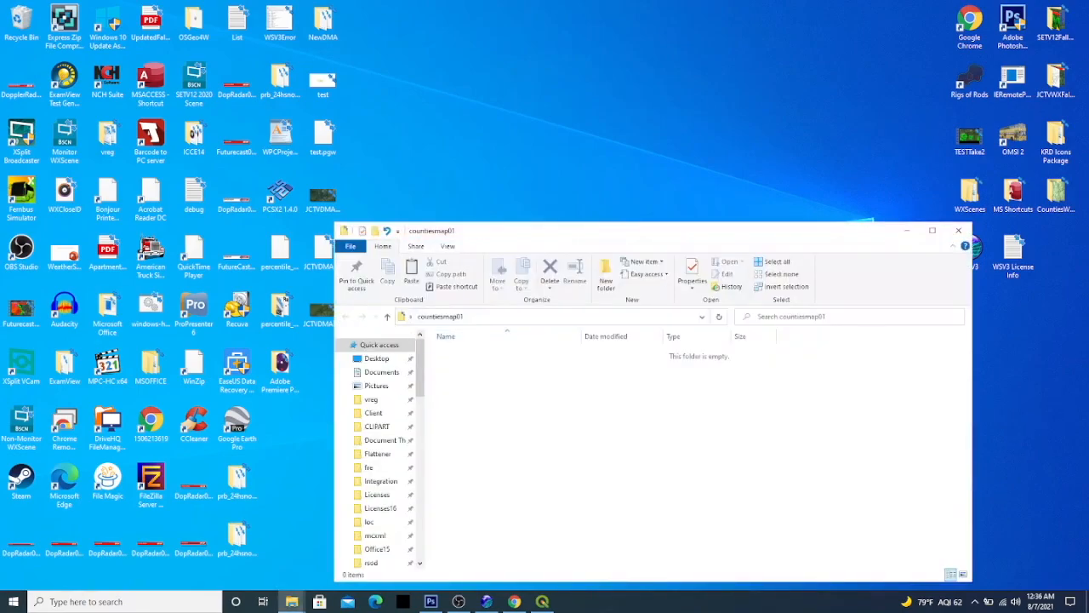
right_click(567, 367)
click(593, 443)
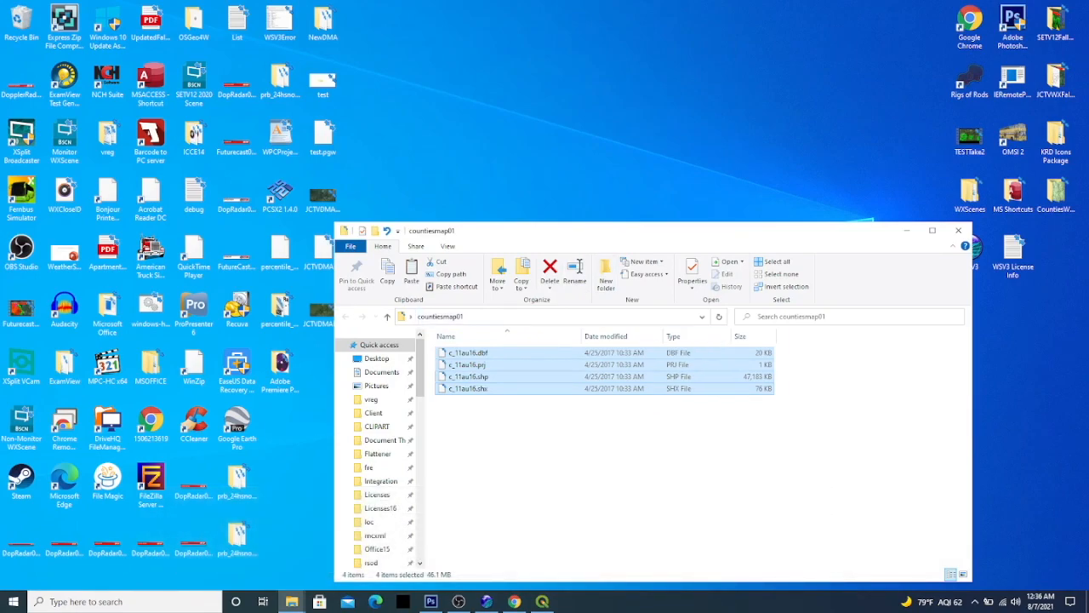
click(596, 463)
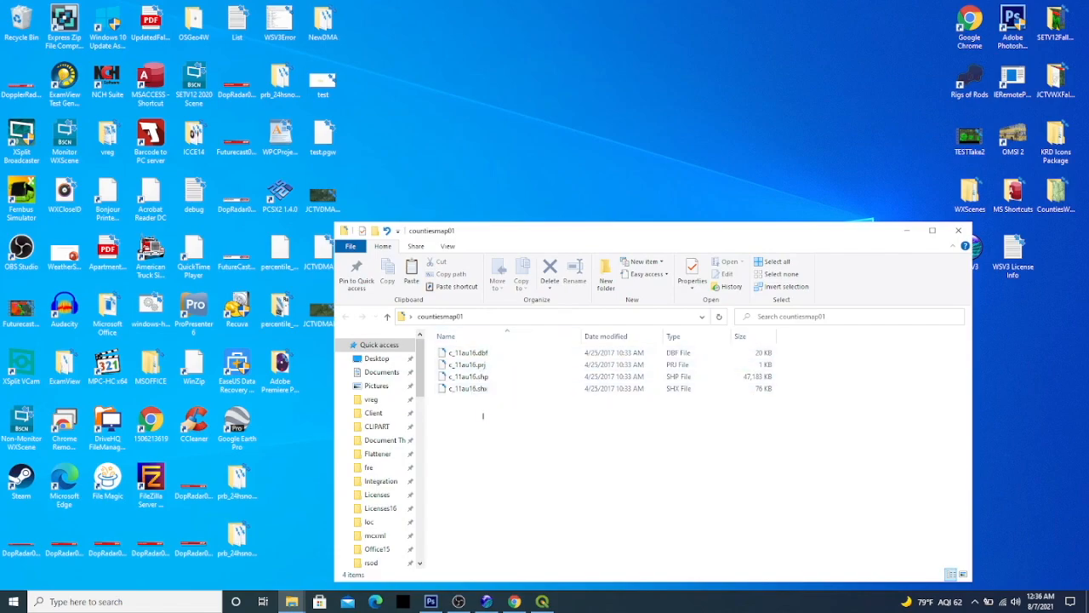
Step: Compress the four c_11au16 files in the countiesmap01 folder into a zip archive named countiesmap01
drag(482, 415, 492, 348)
right_click(492, 351)
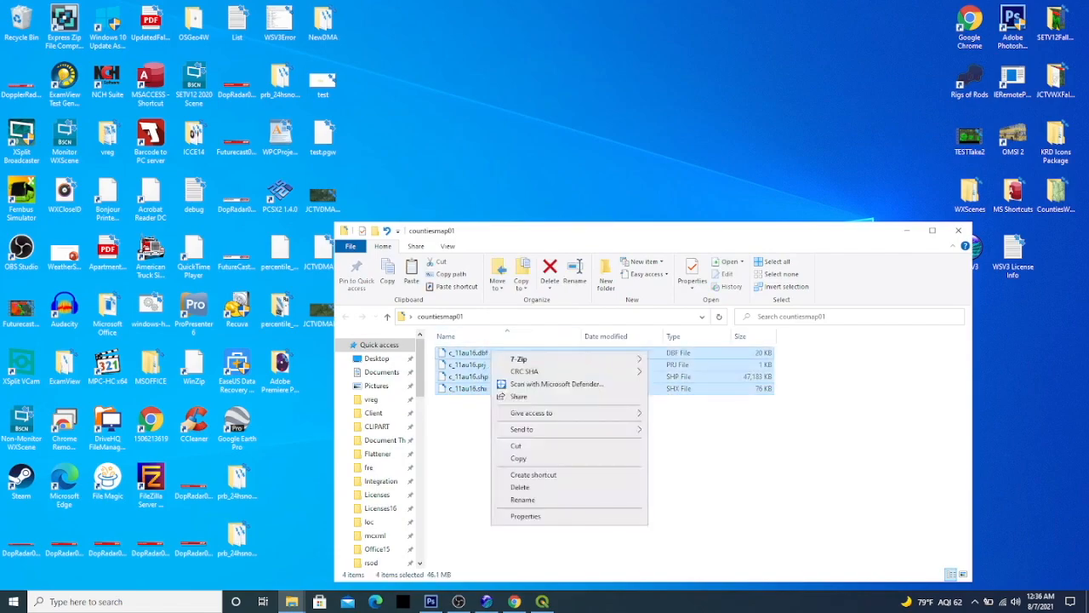
mouse_move(545, 429)
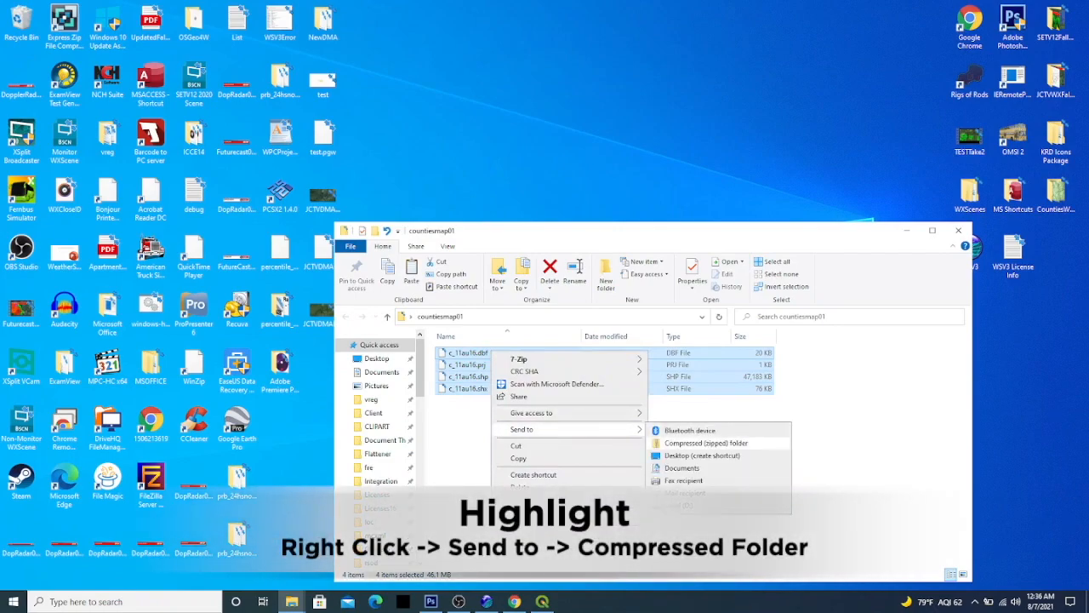
click(706, 443)
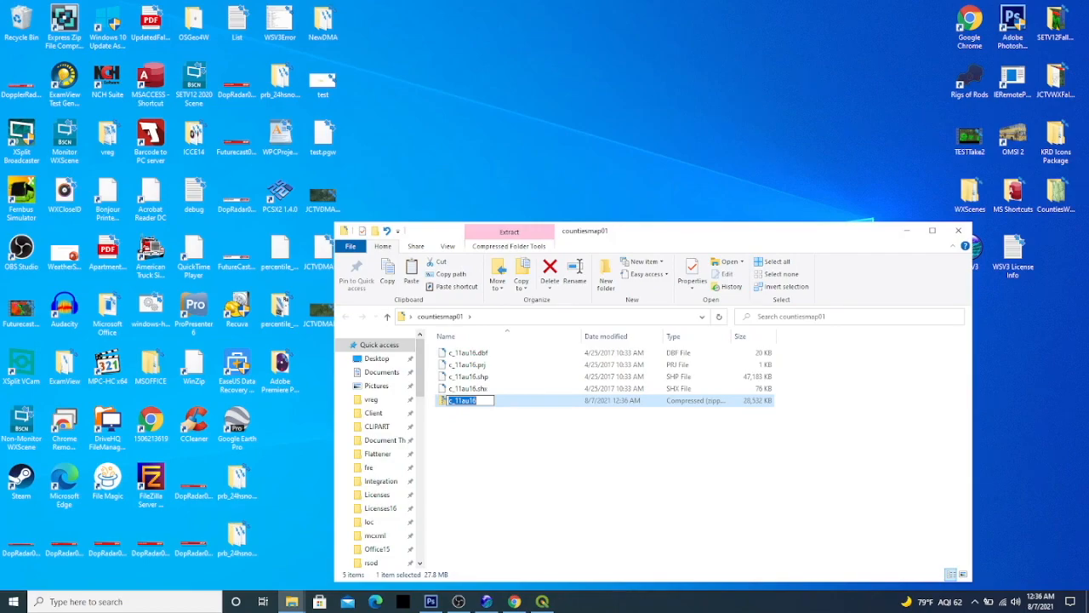
text(countiesmap01)
key(Return)
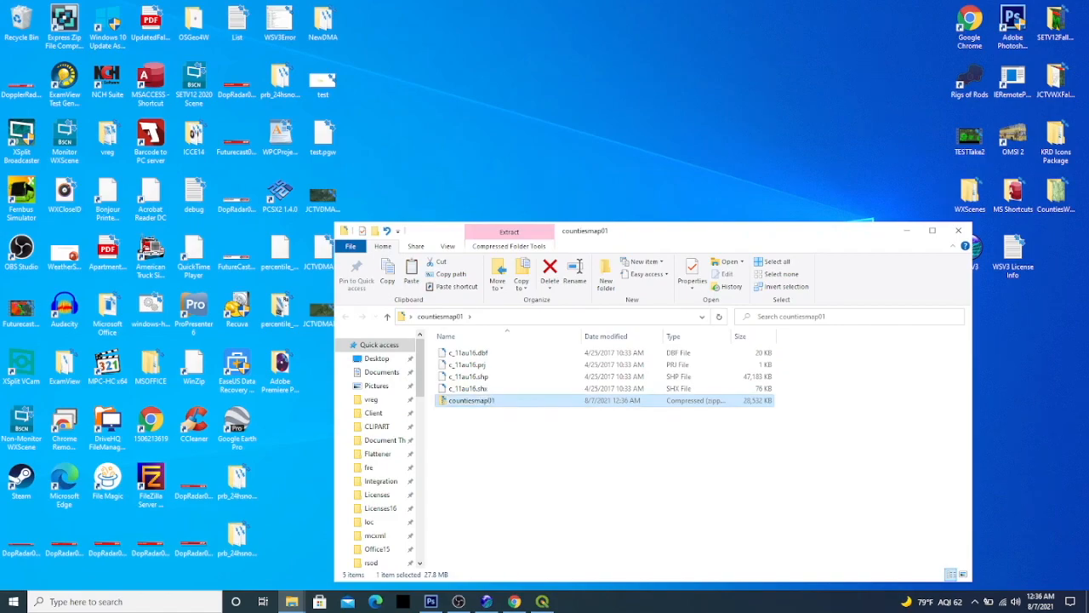
Step: Switch to Chrome, search Google for qgis in a new tab and open the QGIS project website
click(906, 230)
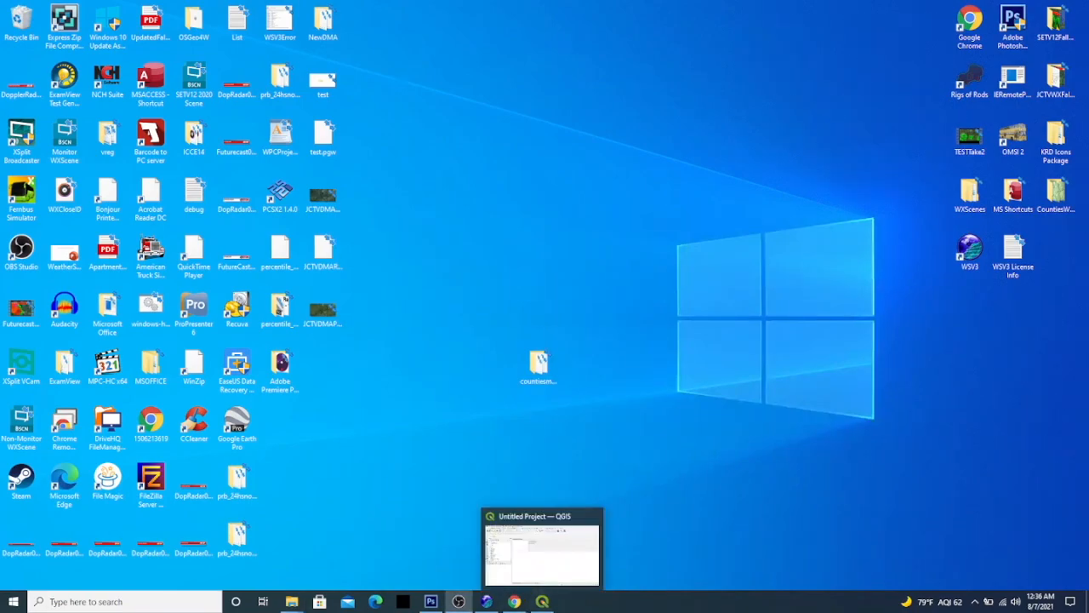
click(514, 601)
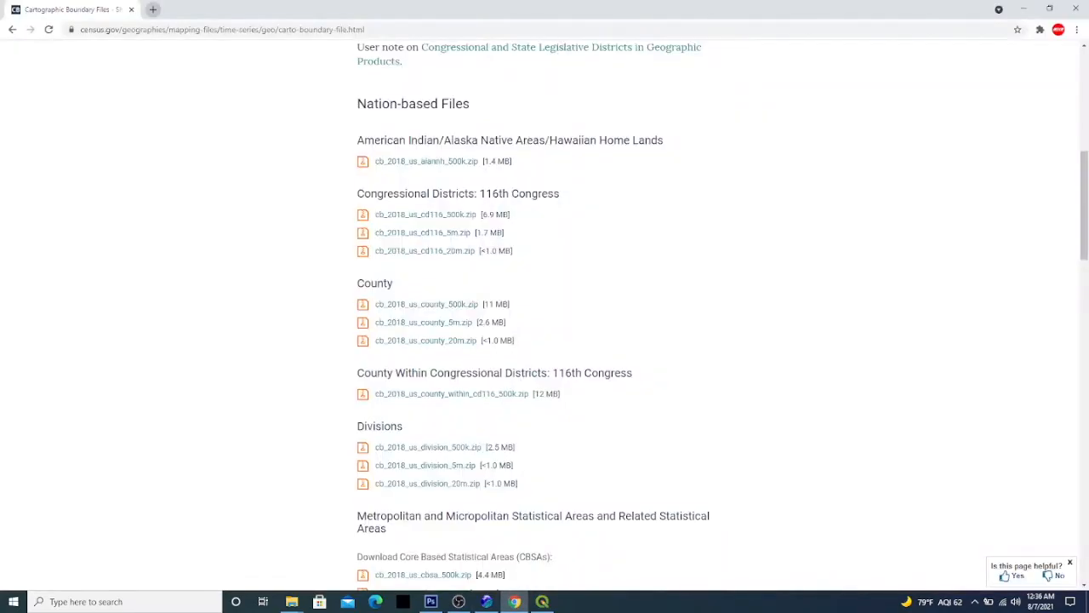
click(153, 9)
text(qgis)
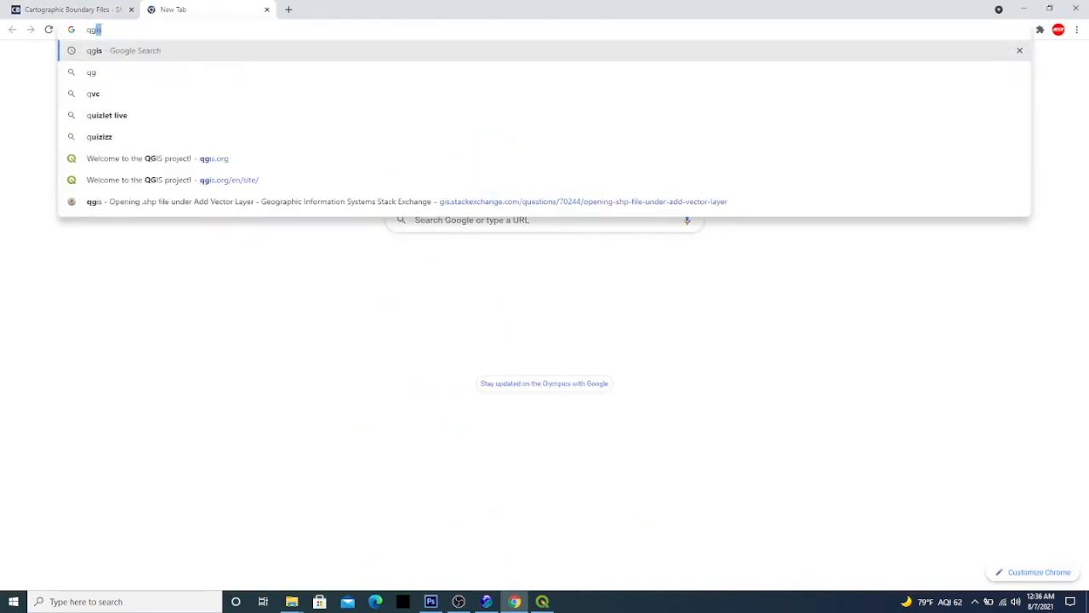
key(Return)
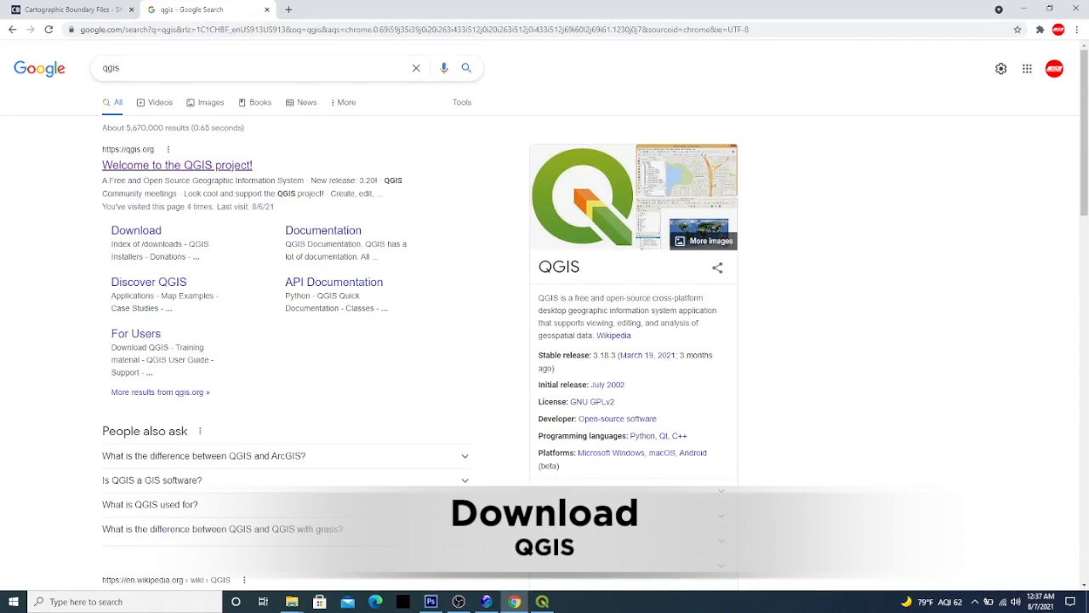
click(176, 166)
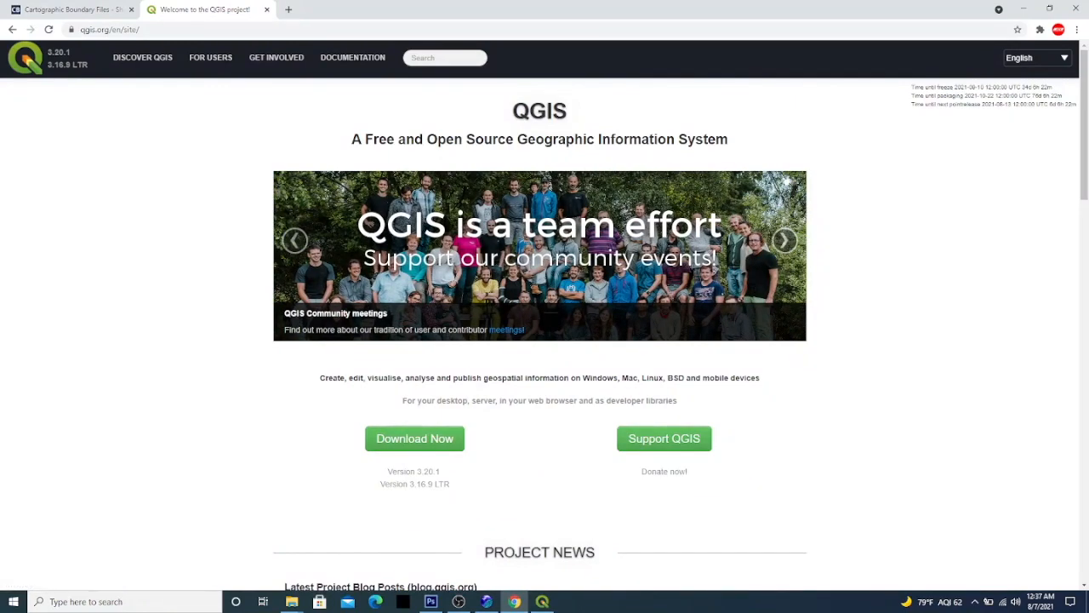
Step: Switch to QGIS and start adding a vector layer through the Data Source Manager
mouse_move(542, 601)
click(1024, 9)
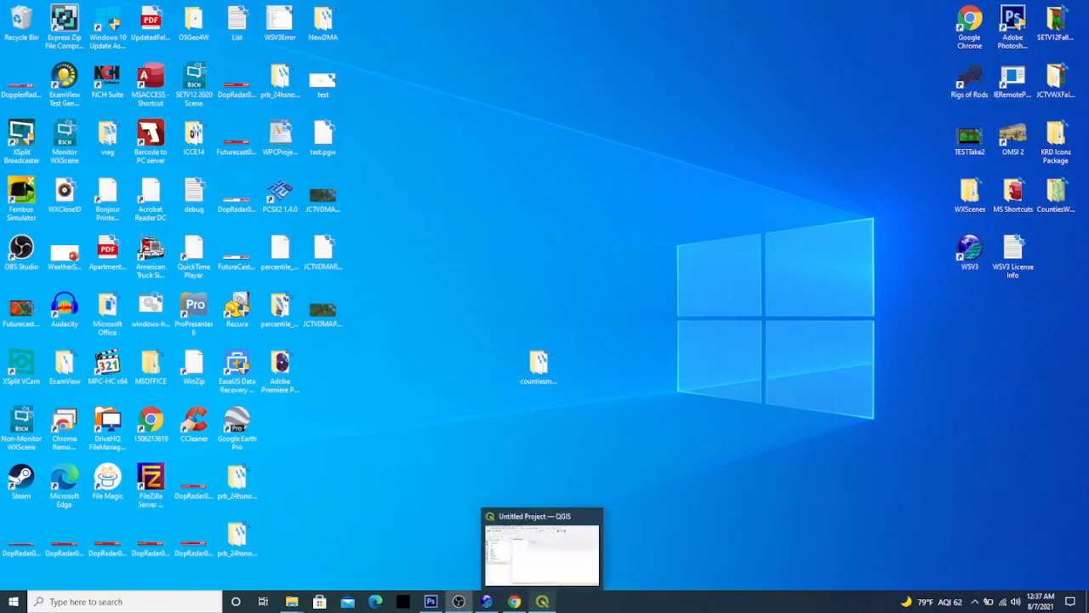
click(514, 601)
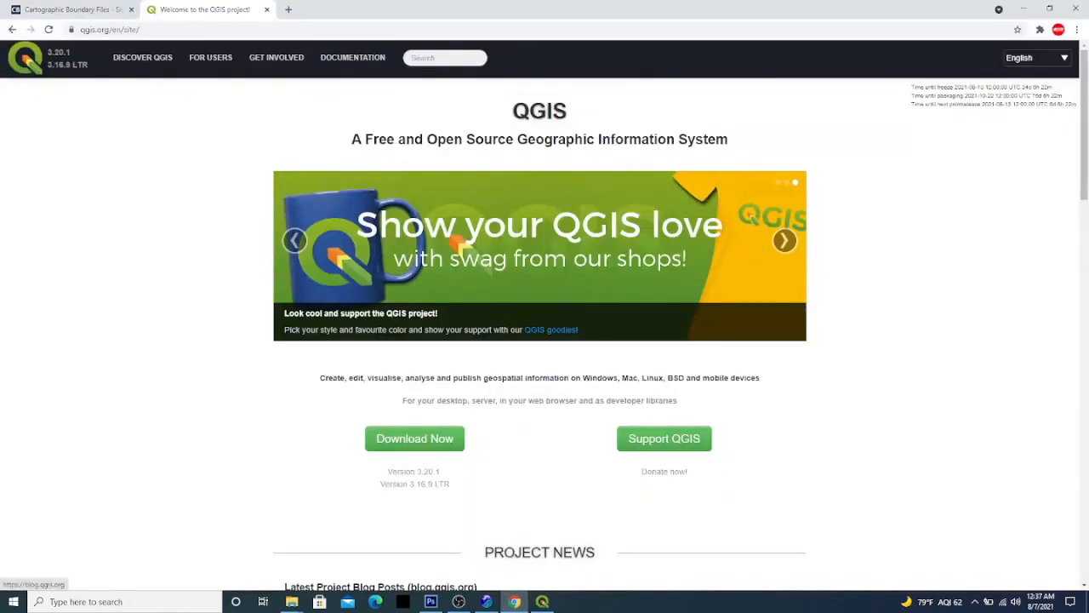
click(542, 601)
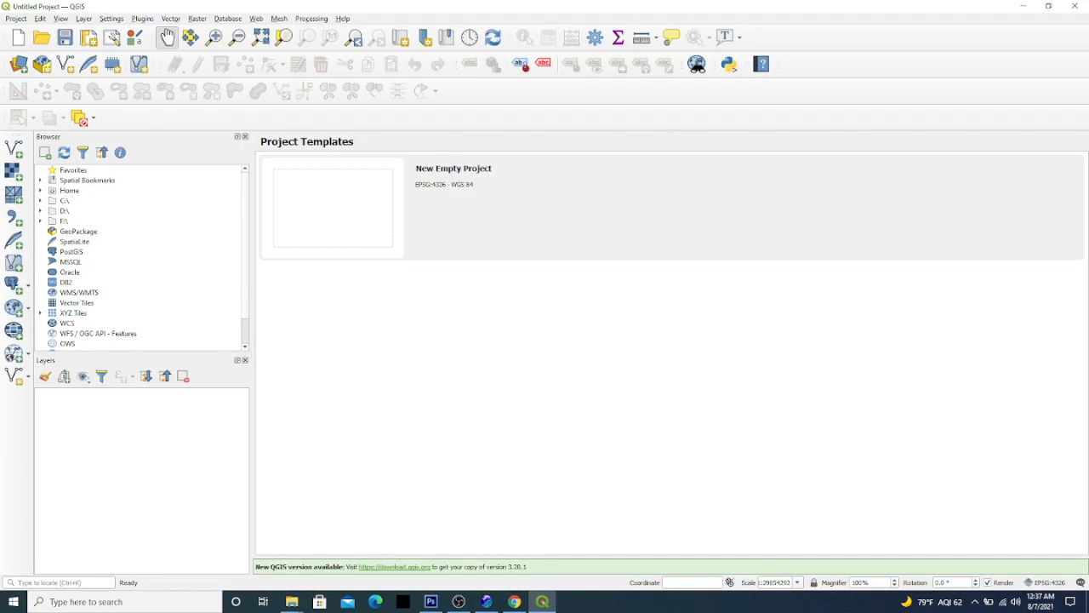
click(83, 19)
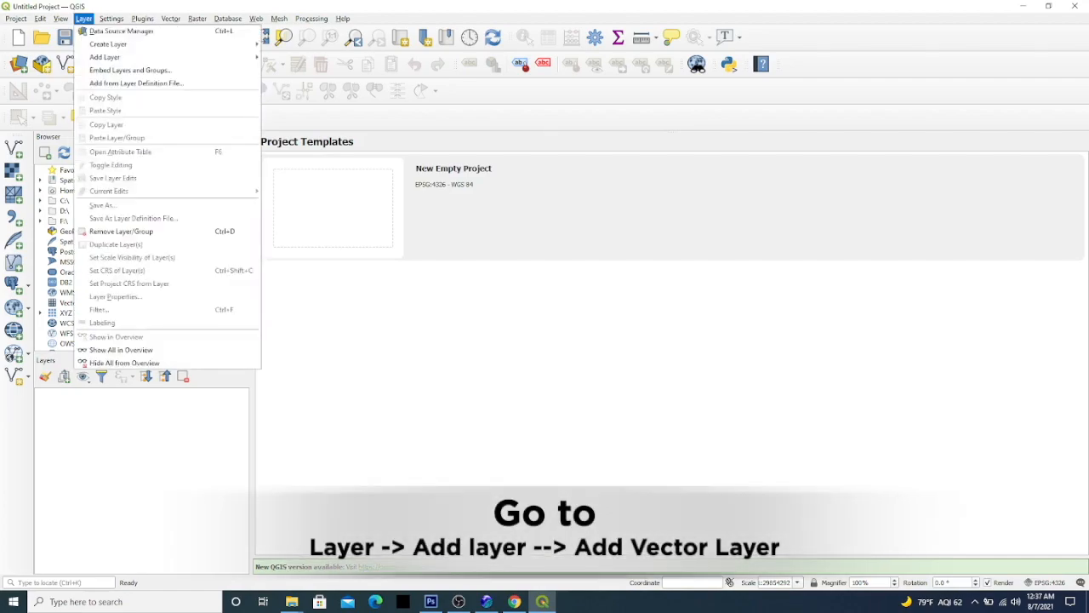
mouse_move(106, 57)
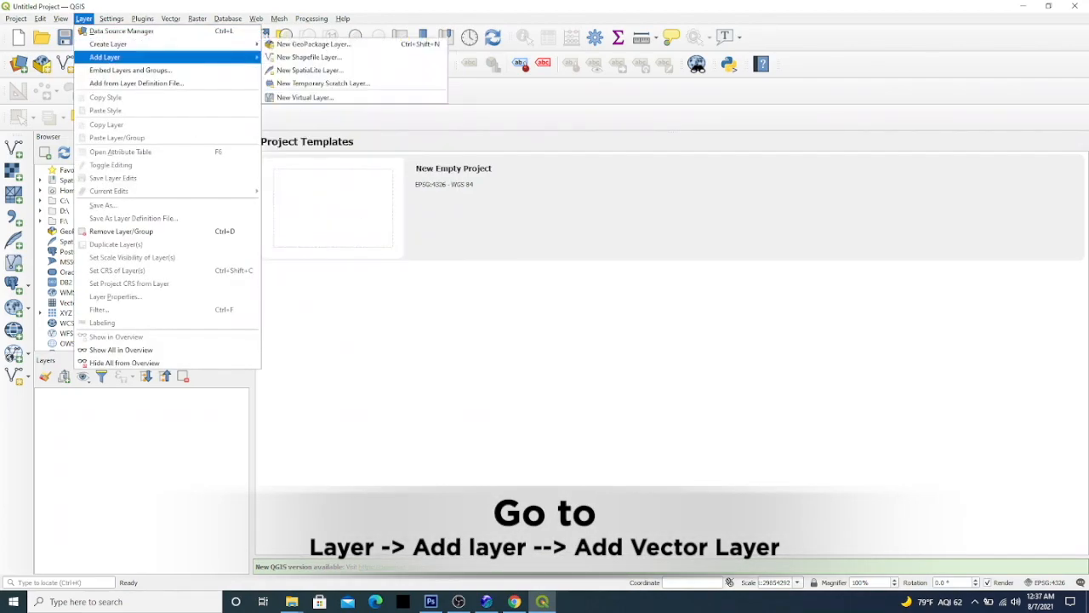
click(304, 57)
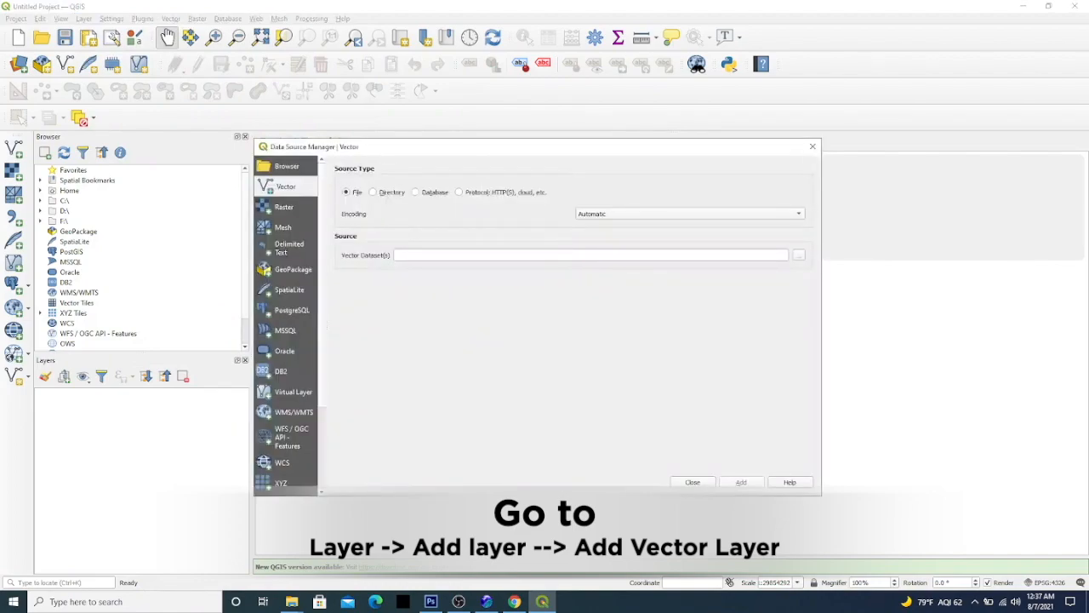
Step: Choose the zipped countiesmap01 archive in the desktop countiesmap01 folder as the vector dataset
click(798, 255)
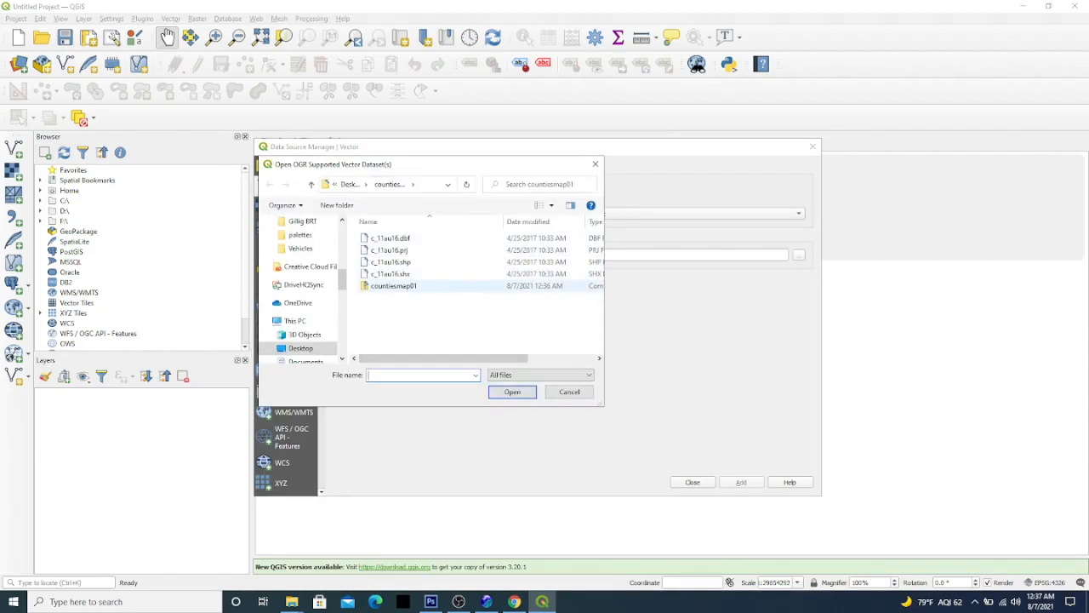
click(384, 286)
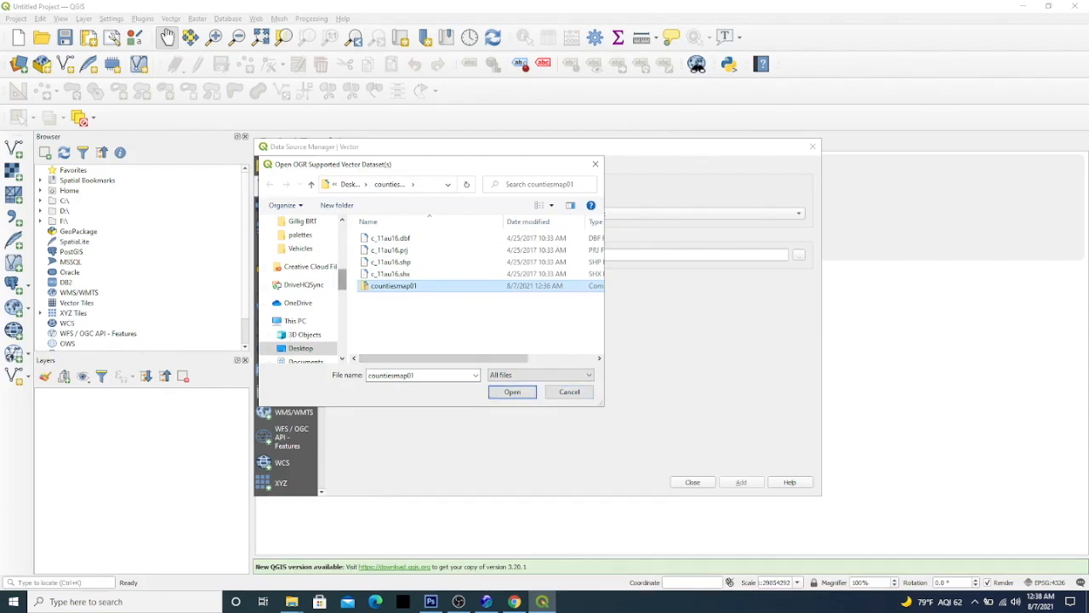
scroll(302, 285, up, 5)
scroll(306, 290, down, 1)
scroll(302, 289, down, 6)
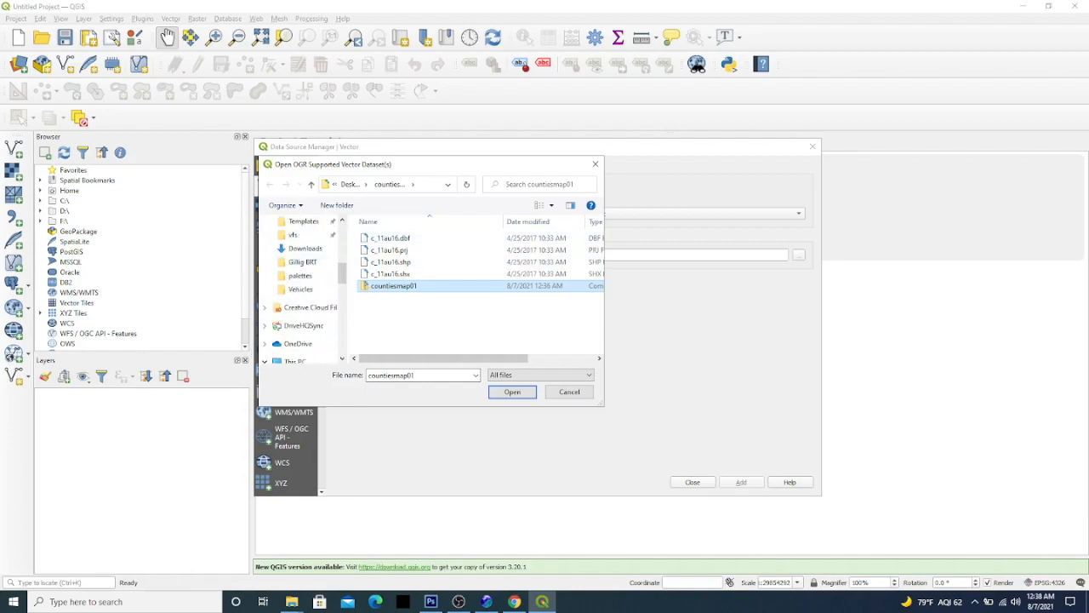
scroll(302, 298, down, 2)
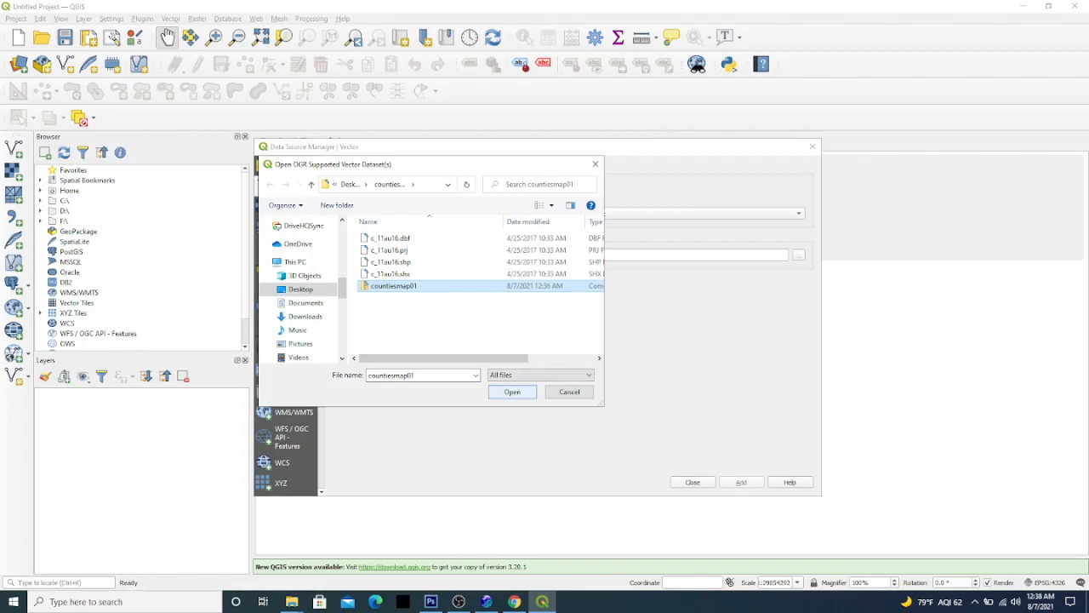
click(513, 392)
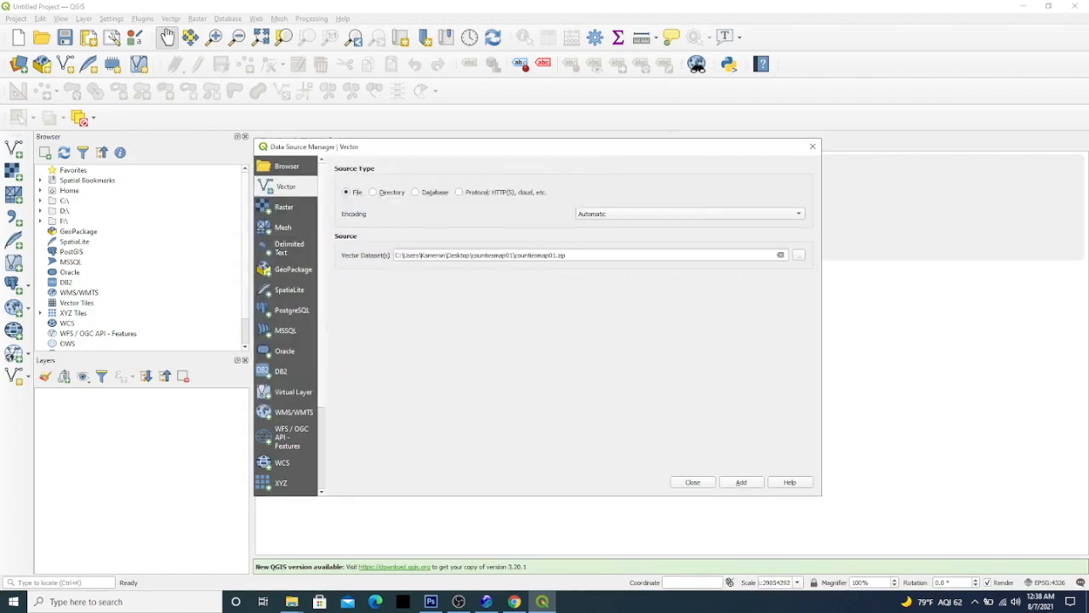
Step: Add the dataset to the project with the preselected NAD83 to WGS 84 (1) transformation and close the Data Source Manager
click(741, 482)
scroll(477, 353, down, 16)
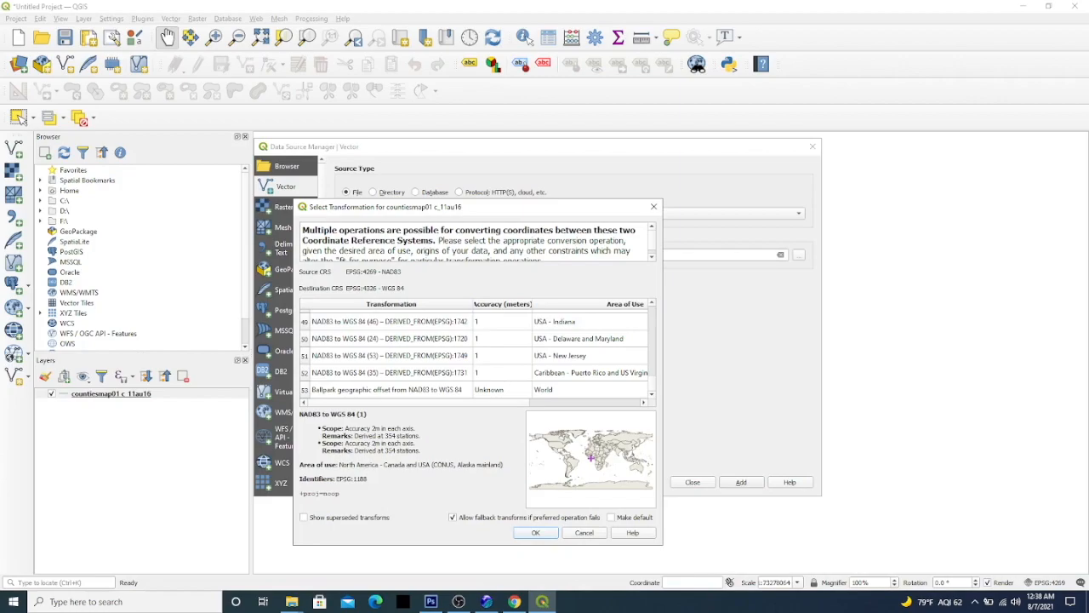
key(Return)
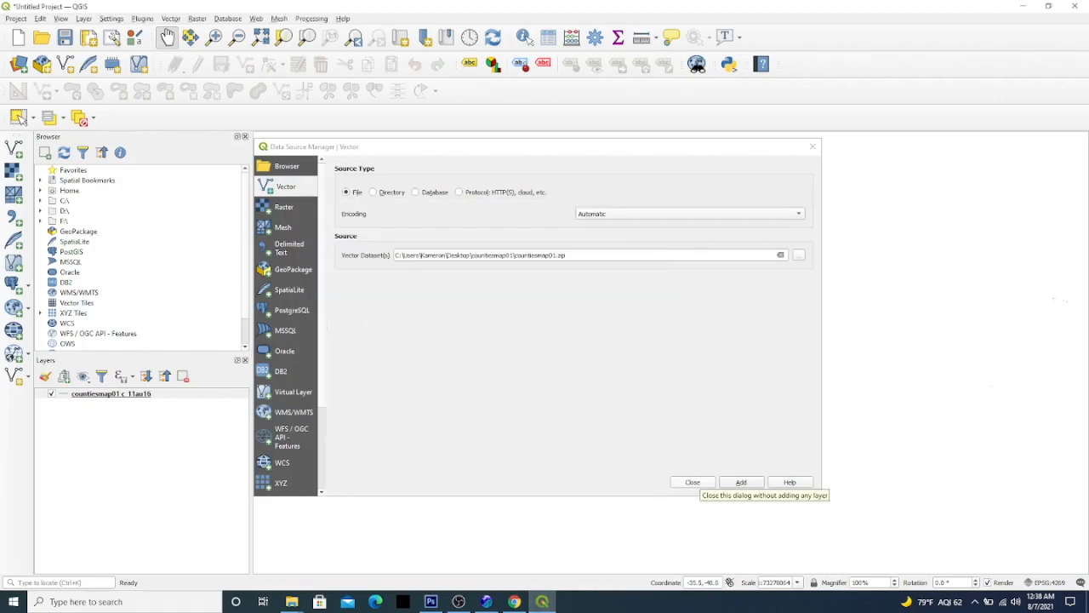
click(695, 482)
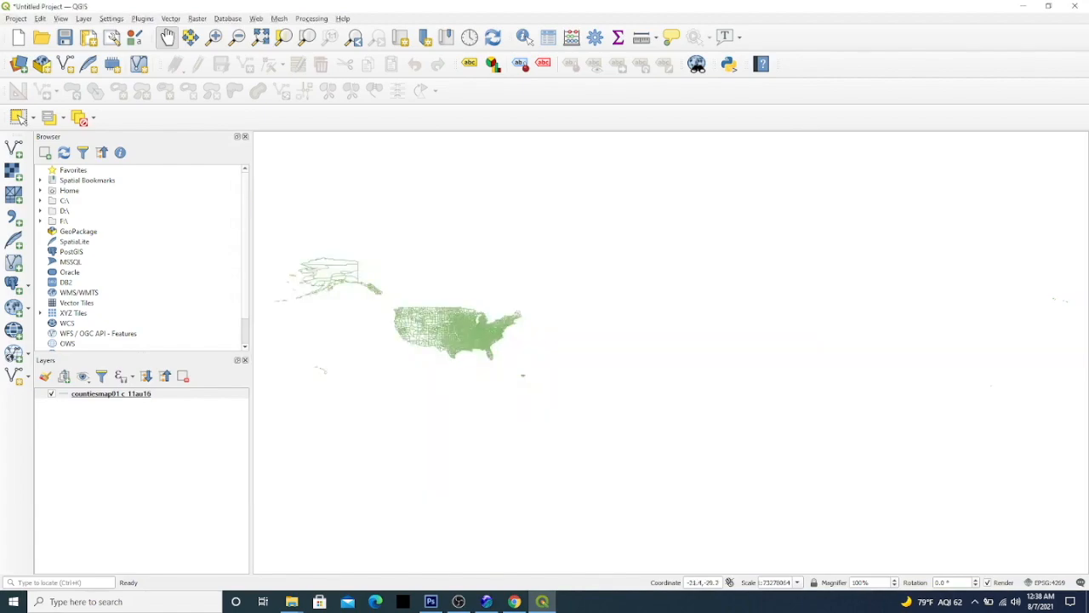
scroll(459, 379, up, 2)
drag(403, 281, 541, 340)
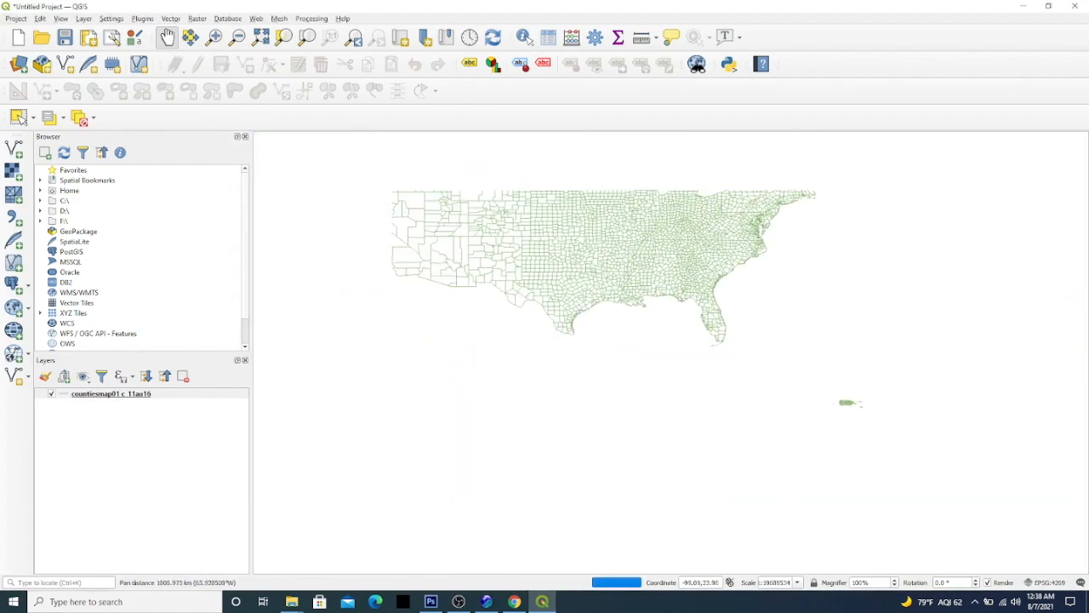
scroll(541, 340, down, 1)
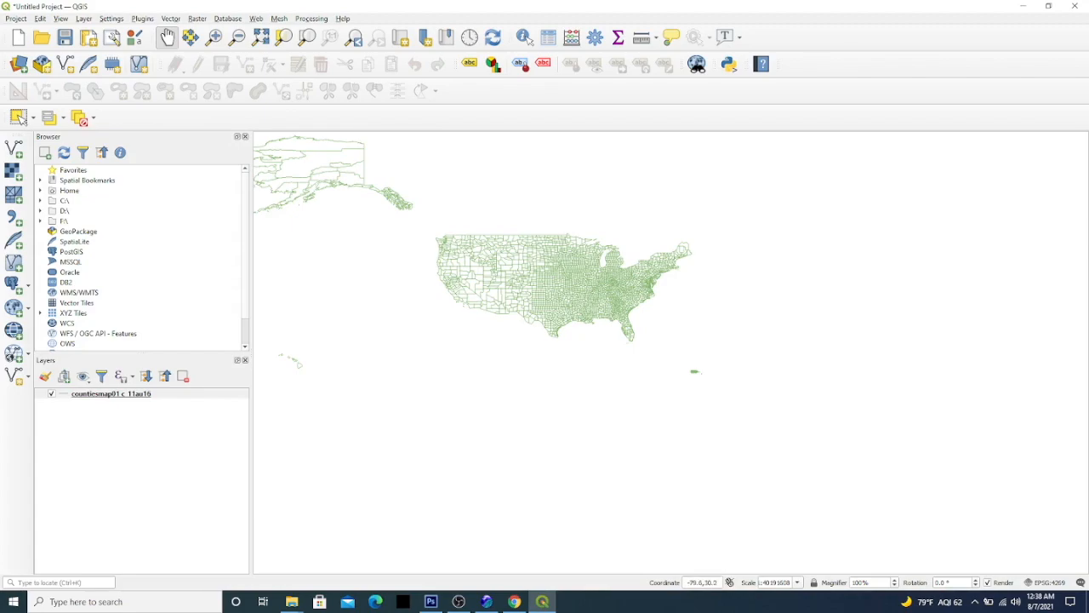
scroll(627, 291, up, 1)
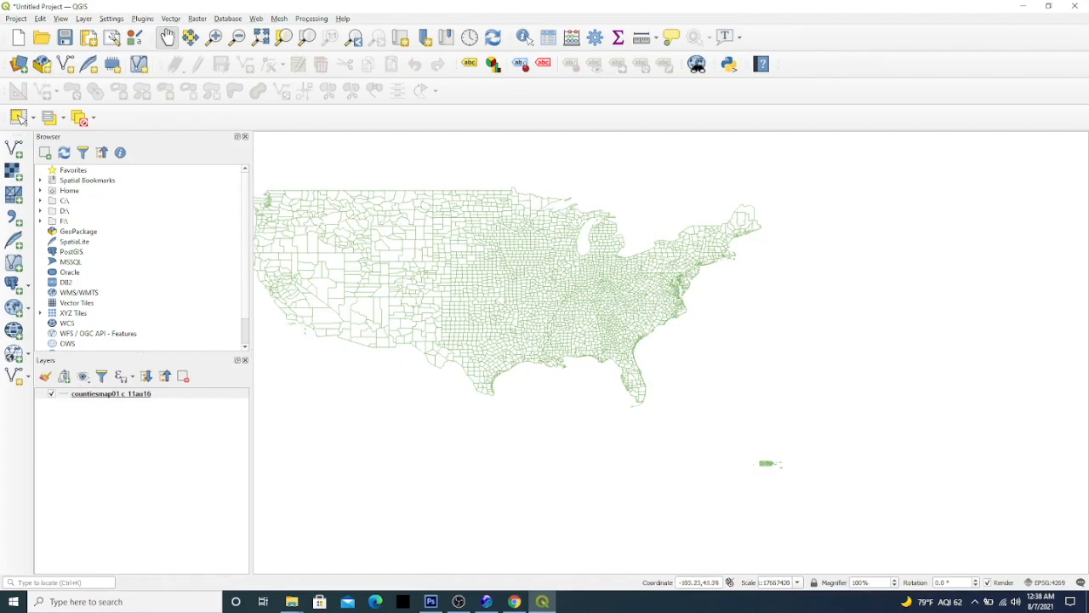
scroll(464, 247, down, 1)
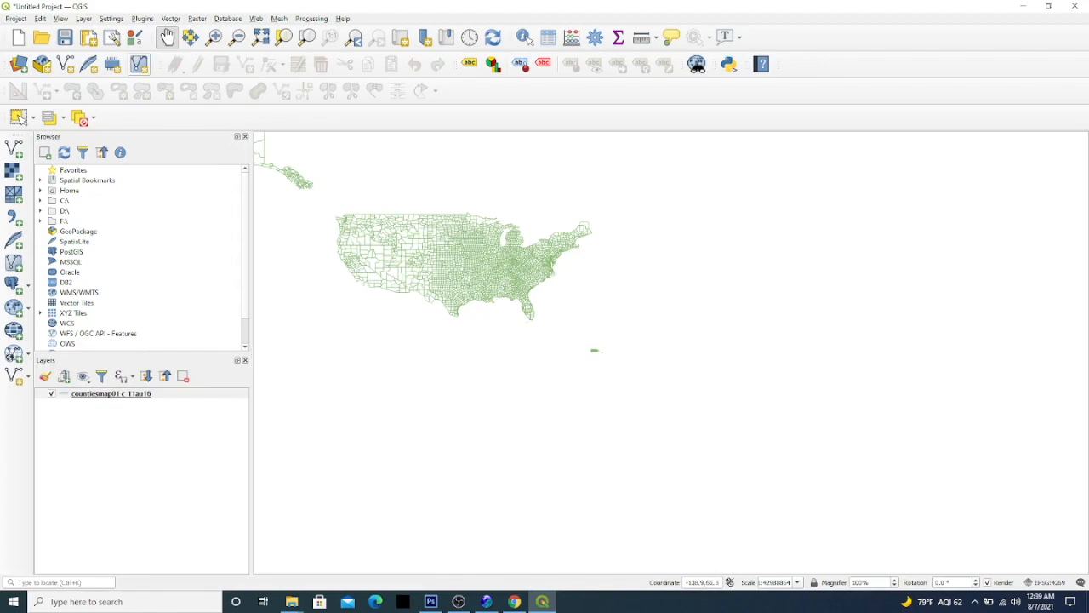
Step: Export the counties layer as a GeoPackage named countiesmap01 into the countiesmap01 folder, keeping the default CRS EPSG:4269 - NAD83
click(83, 19)
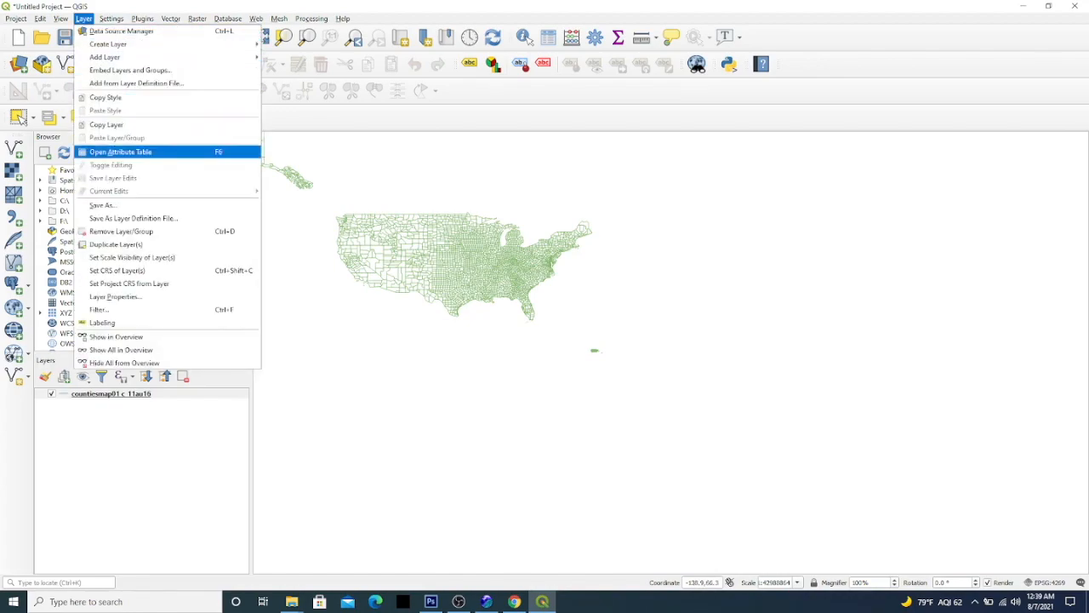
mouse_move(106, 57)
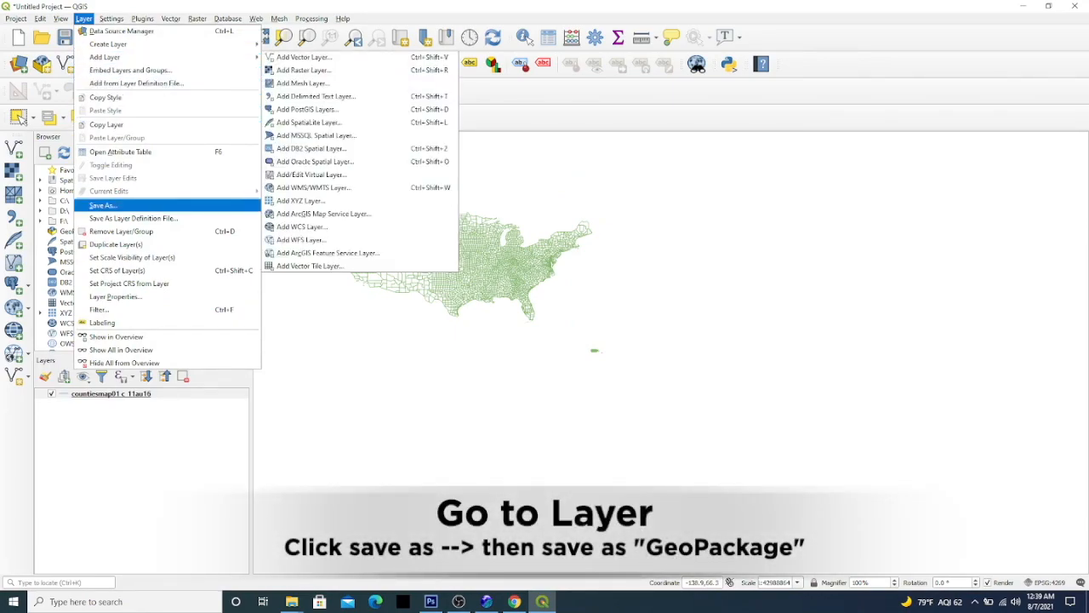
click(102, 205)
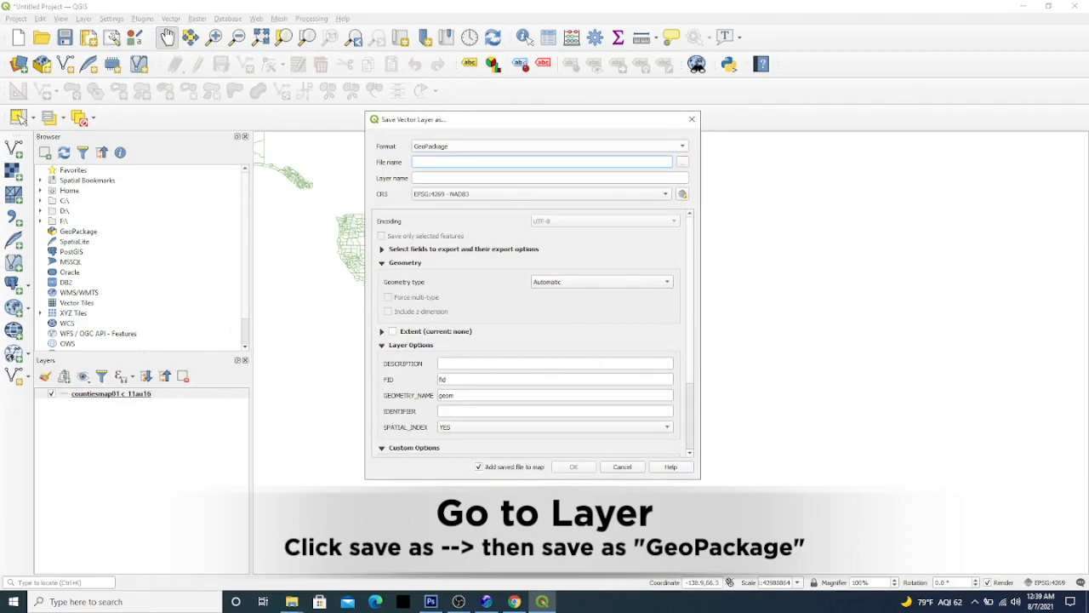
click(682, 161)
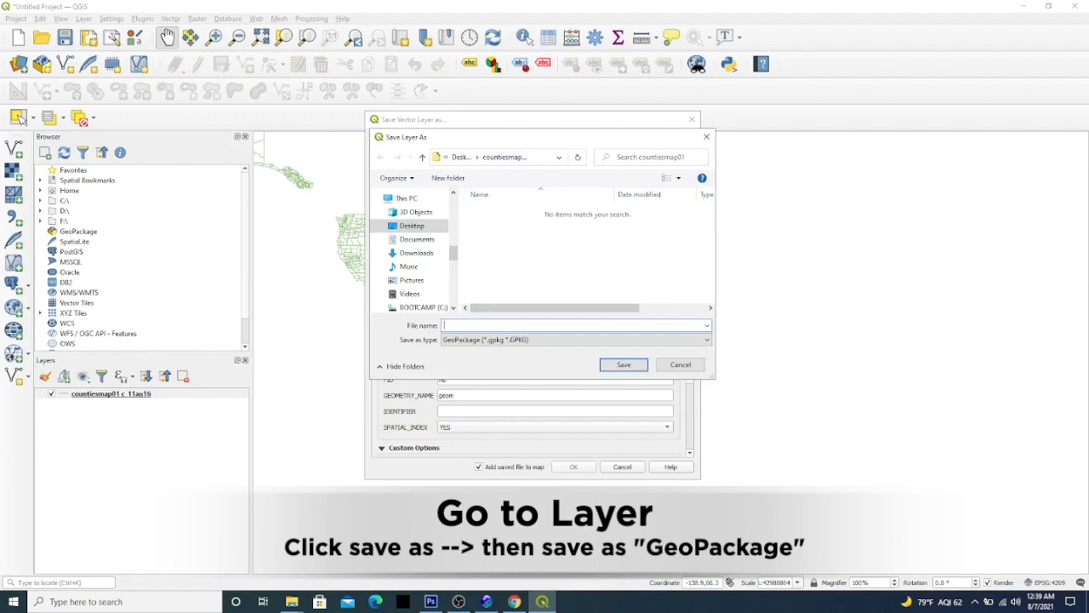
text(countiesma)
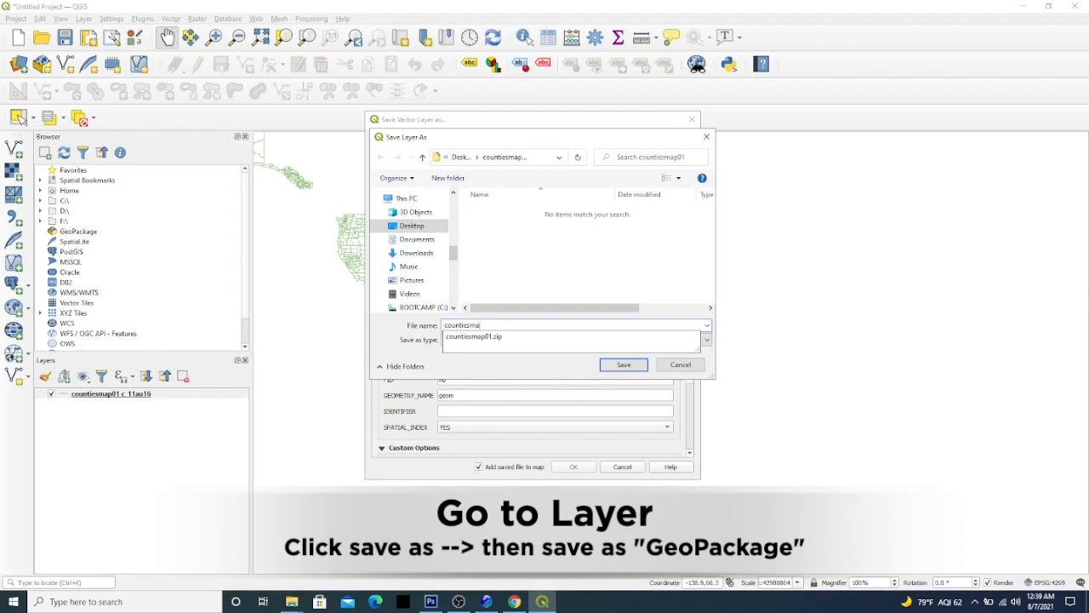
text(p01)
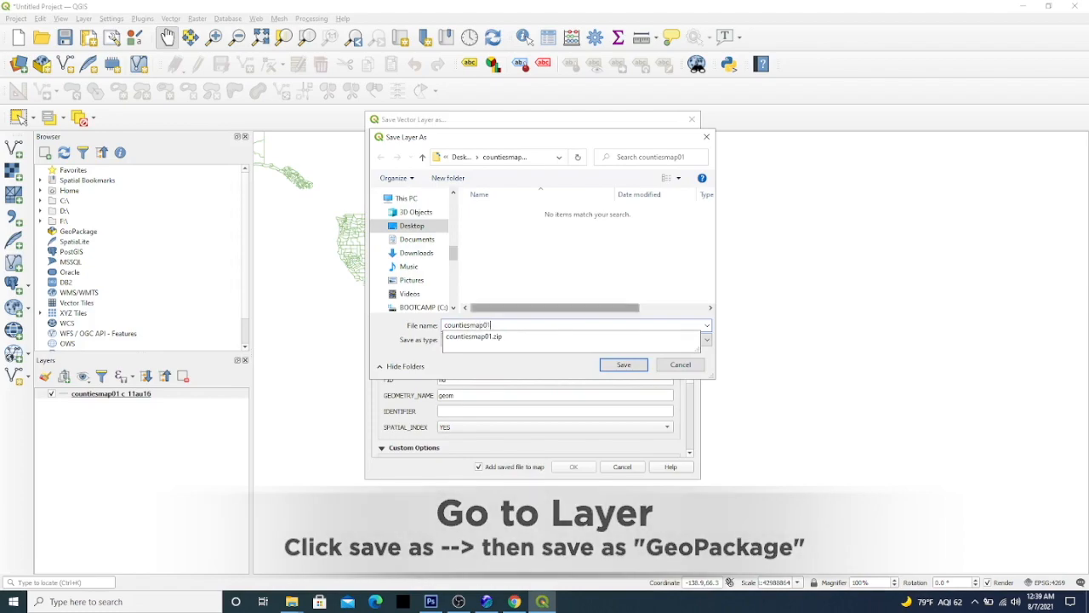
click(624, 364)
click(624, 364)
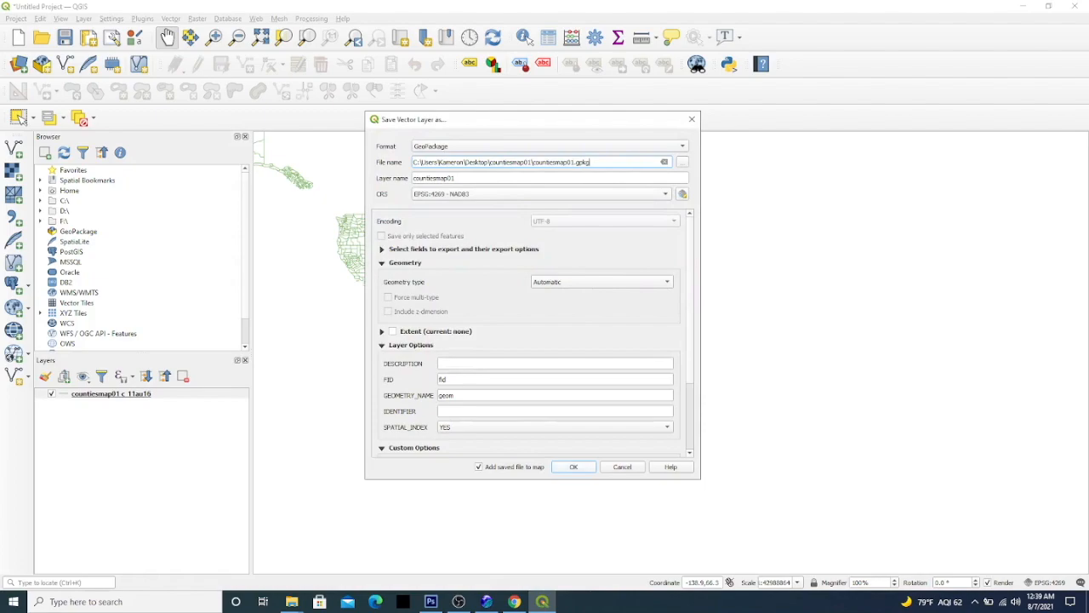
key(Return)
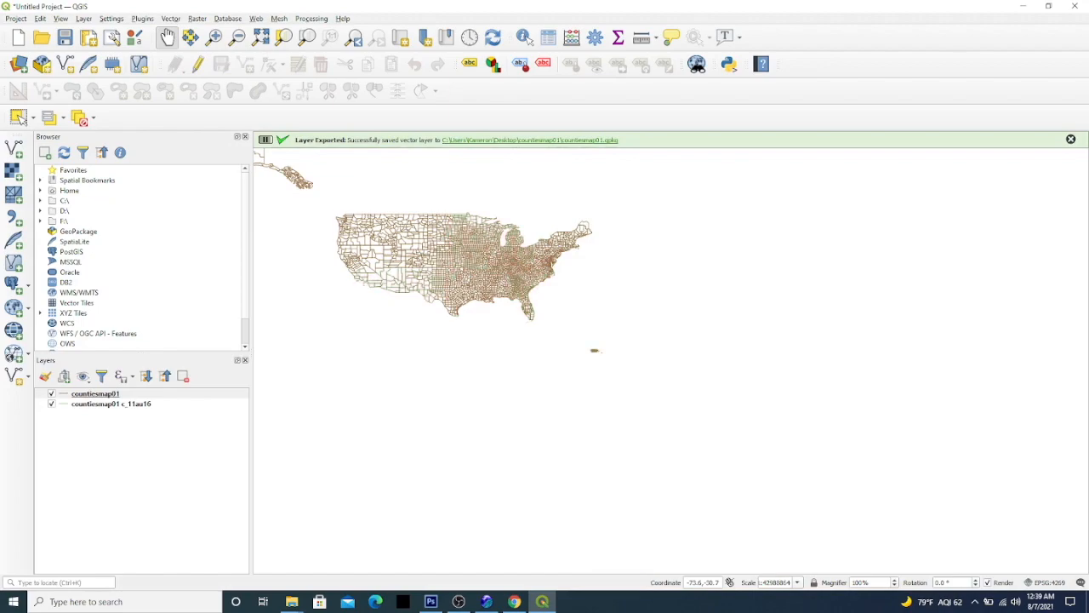
Step: Remove both county layers, countiesmap01 and countiesmap01 c_11au16, from the project
click(95, 394)
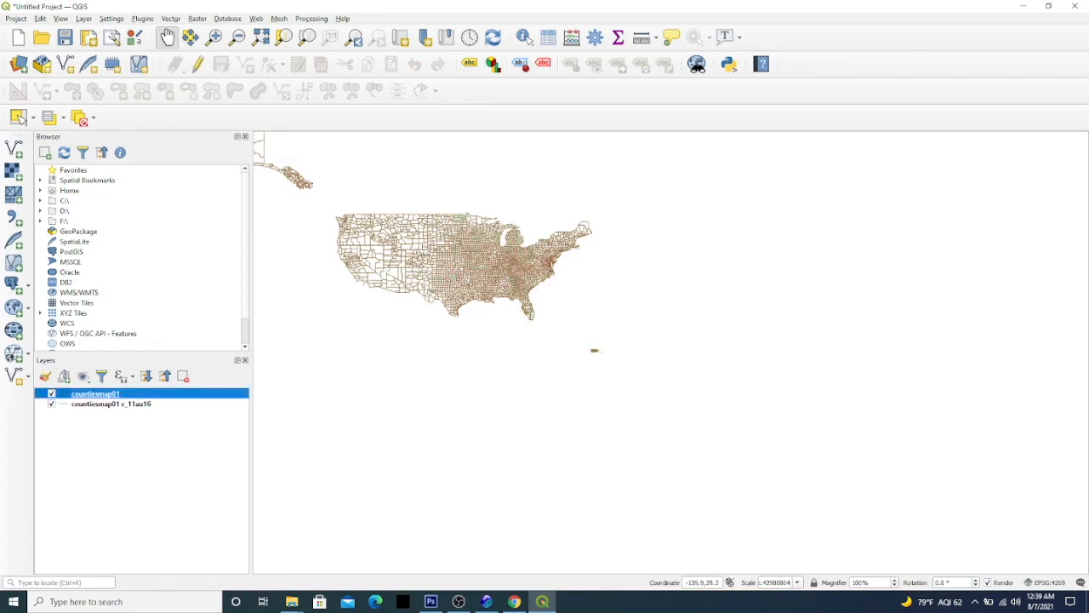
right_click(90, 393)
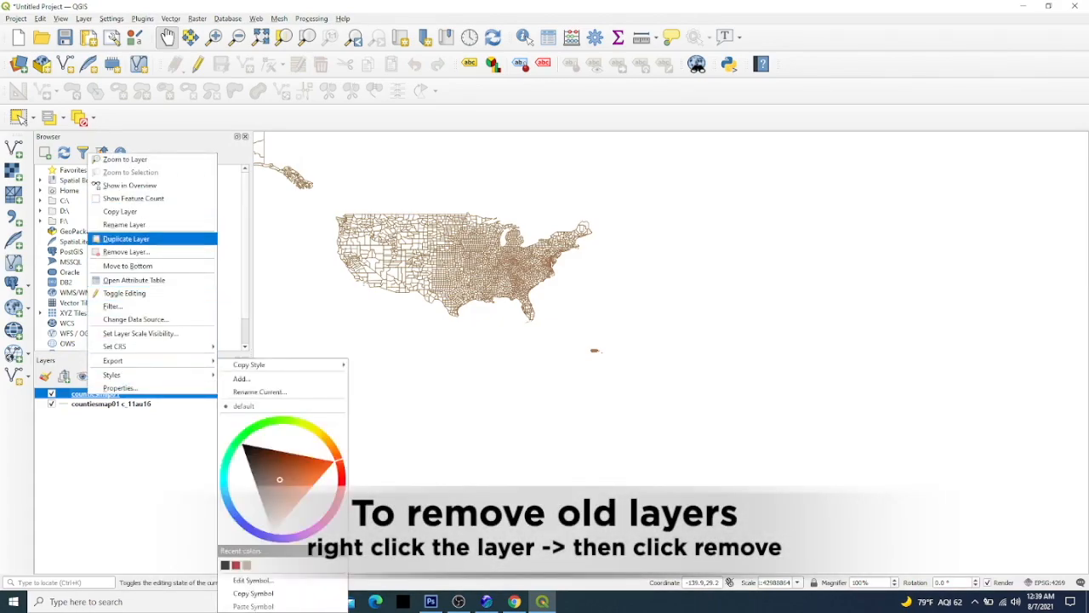
click(126, 252)
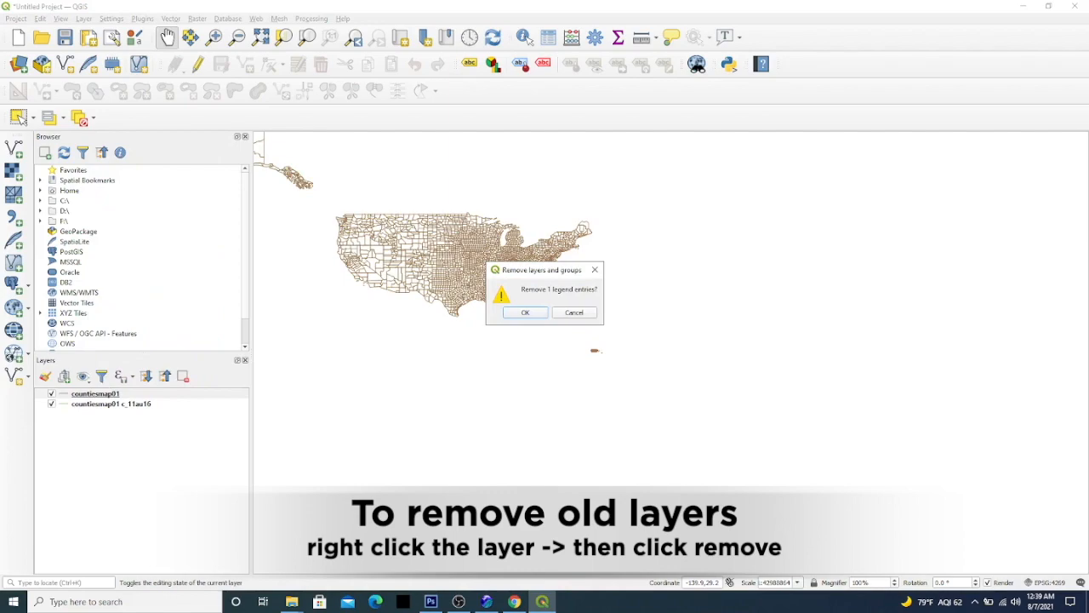
key(Return)
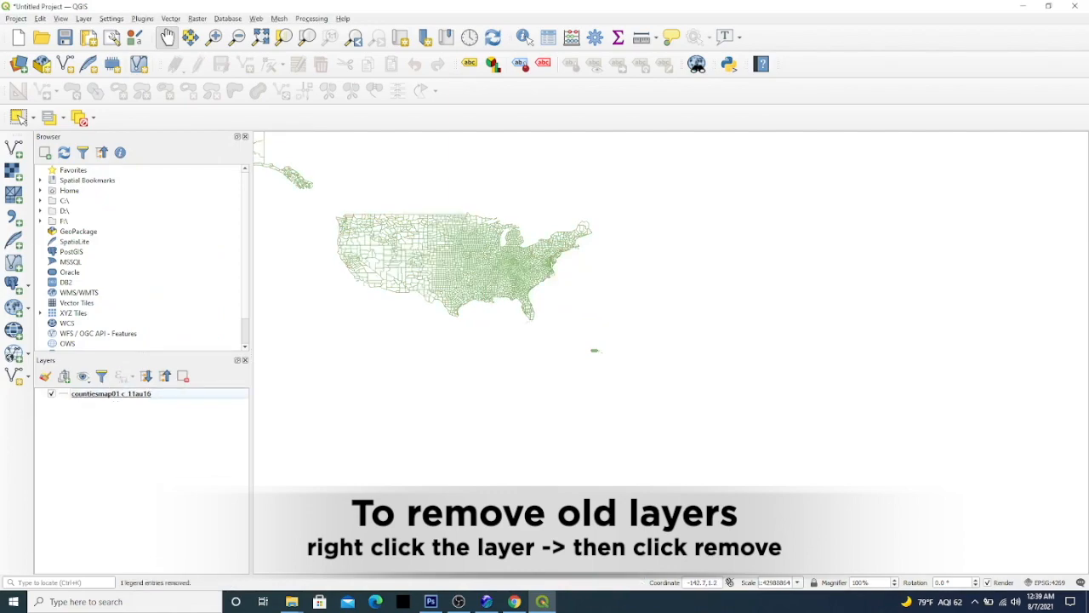
right_click(145, 394)
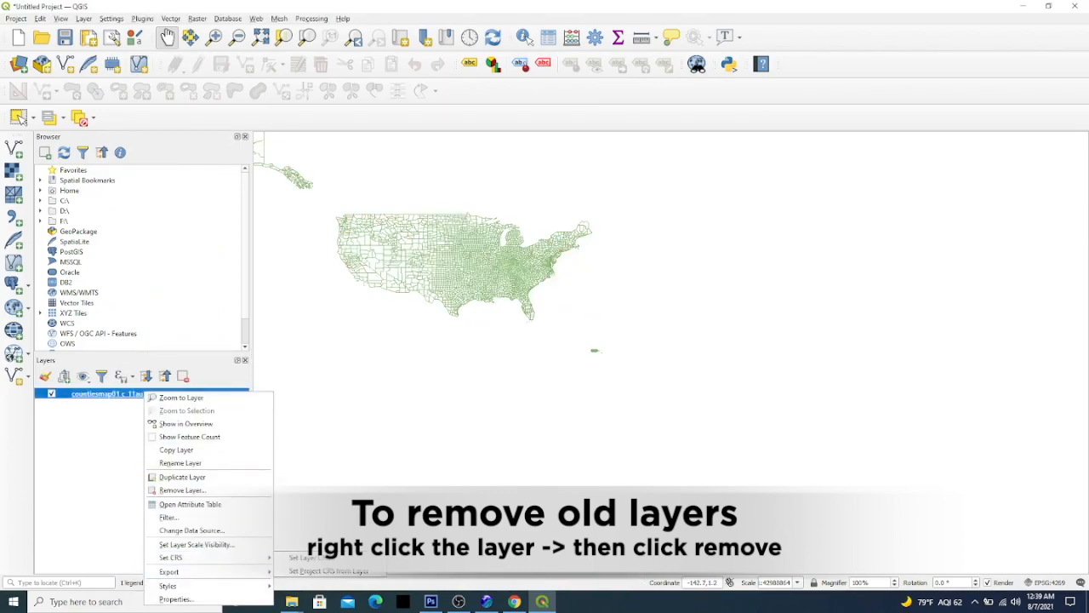
click(182, 490)
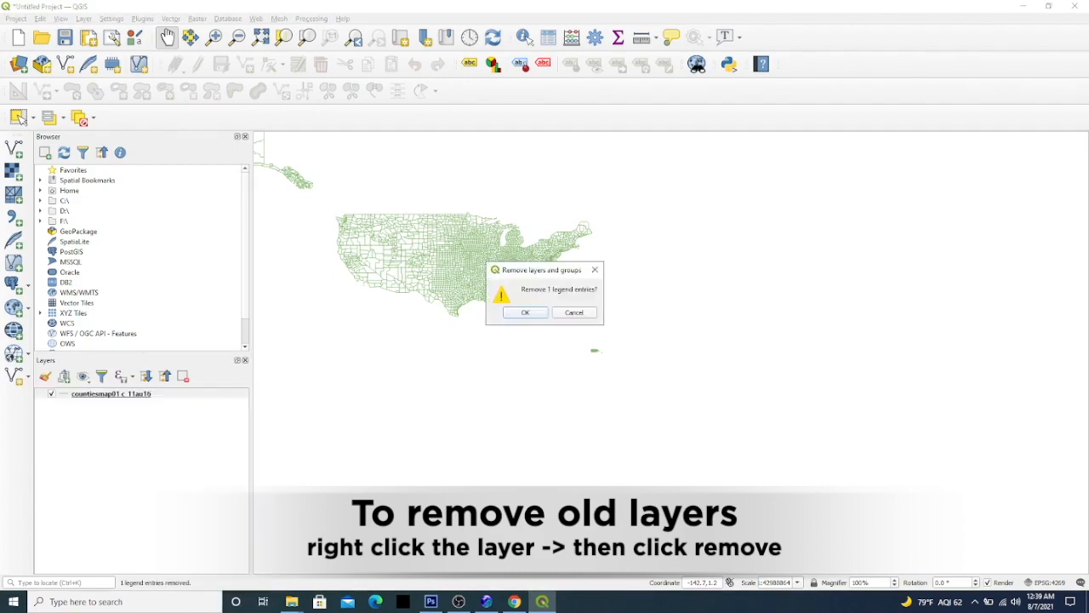
click(525, 312)
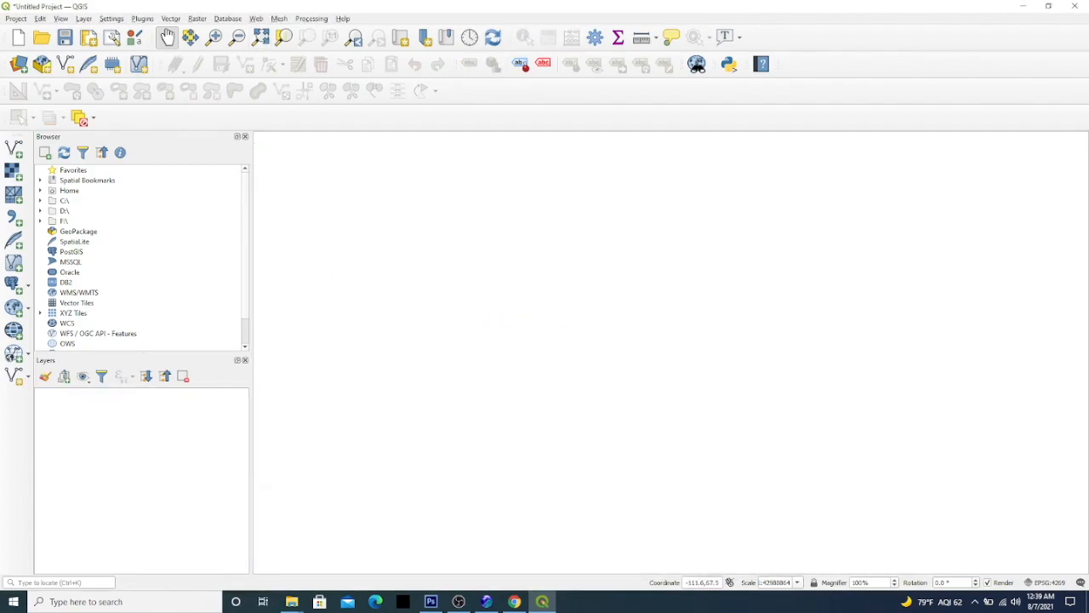
Step: Add countiesmap01.gpkg from the desktop countiesmap01 folder as a vector layer and close the Data Source Manager
click(83, 19)
mouse_move(128, 57)
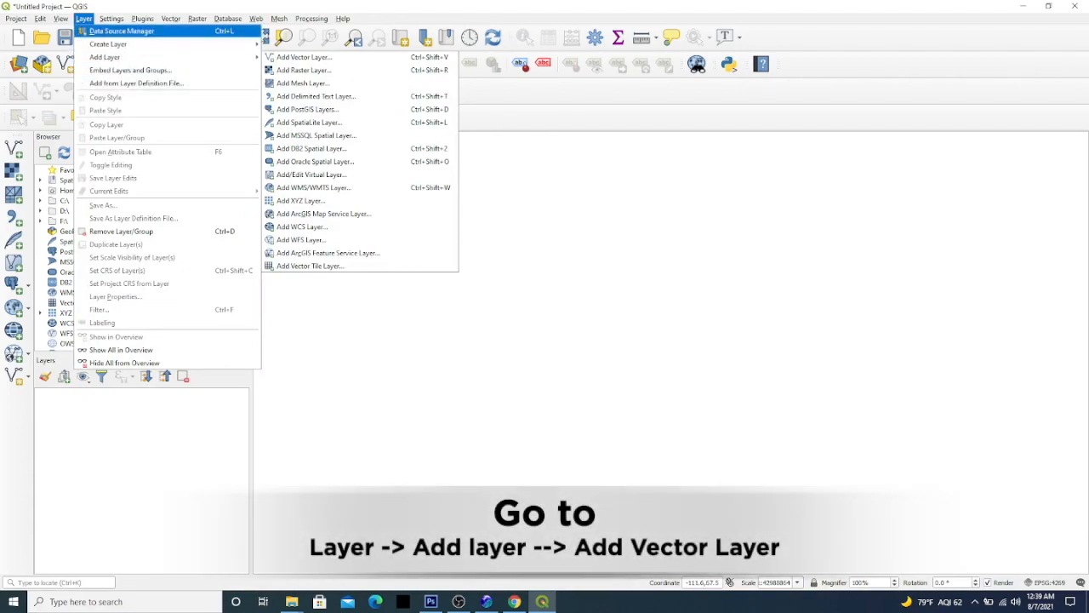
click(304, 57)
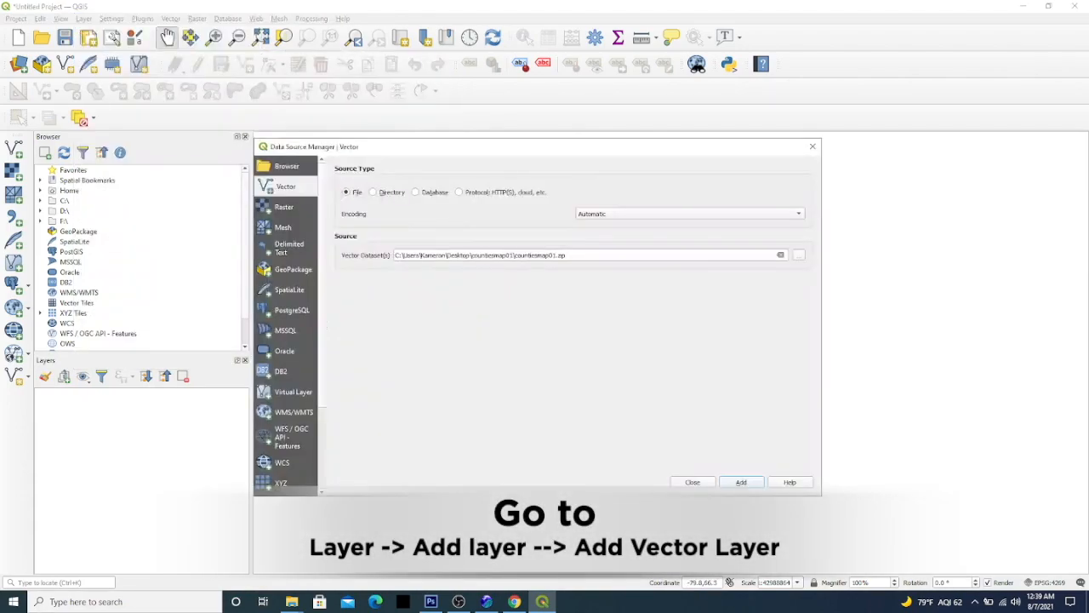
click(798, 255)
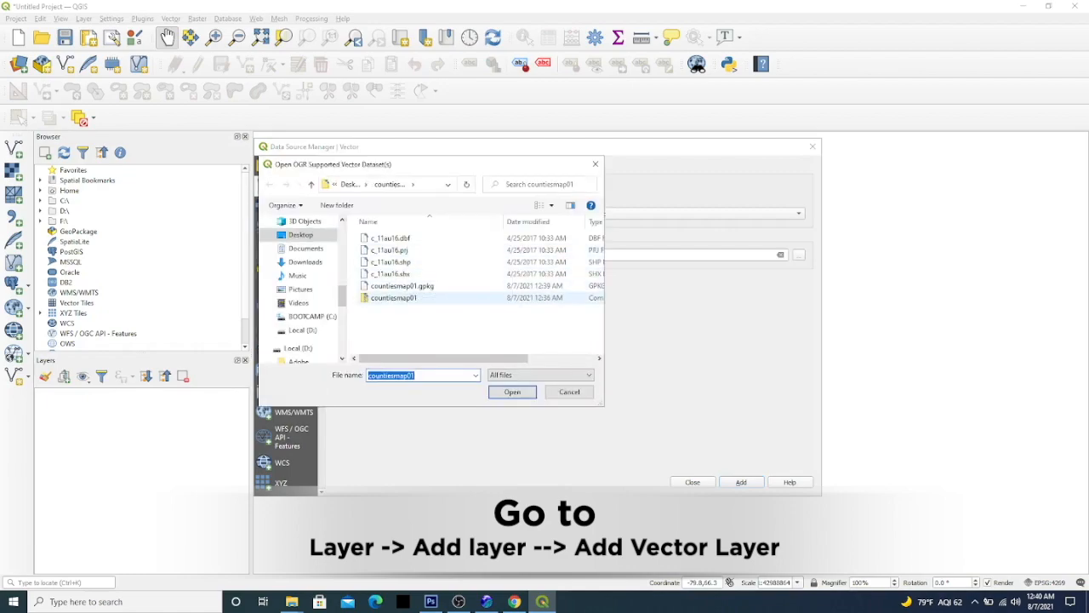
click(401, 286)
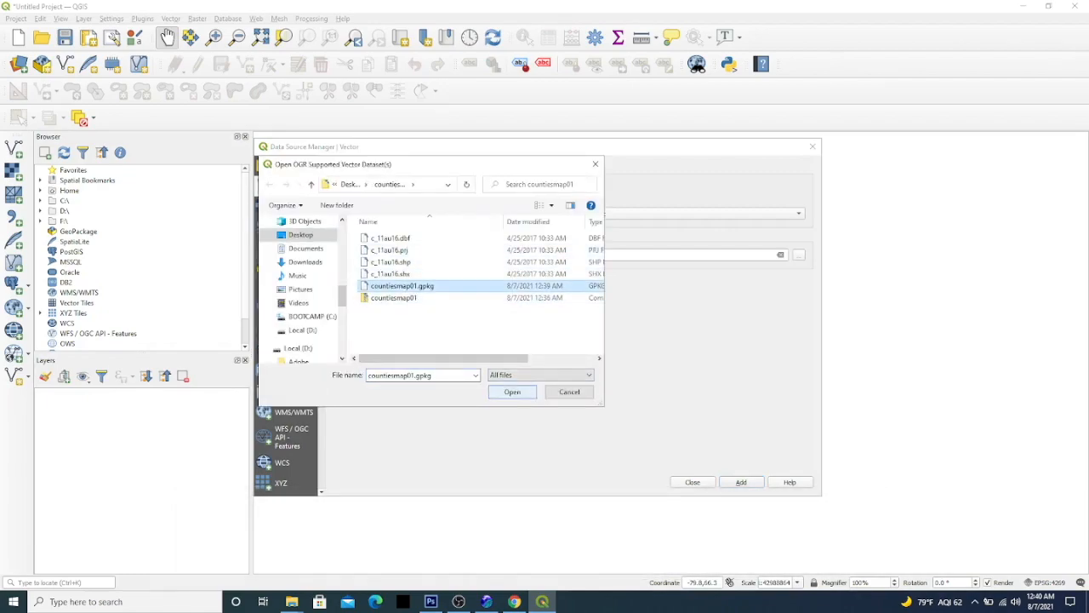
click(512, 393)
click(741, 482)
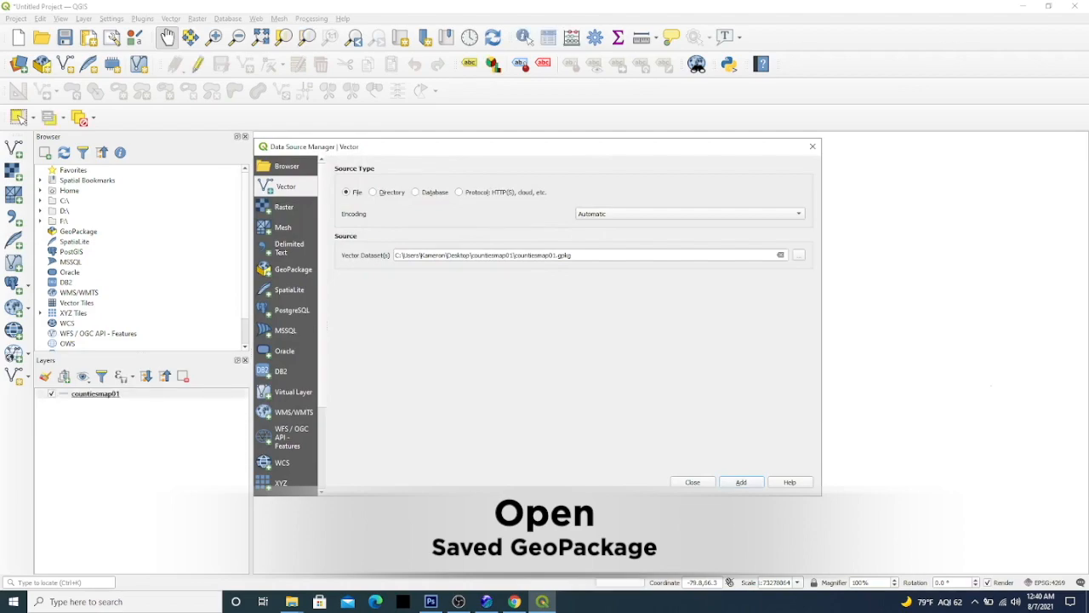
click(693, 482)
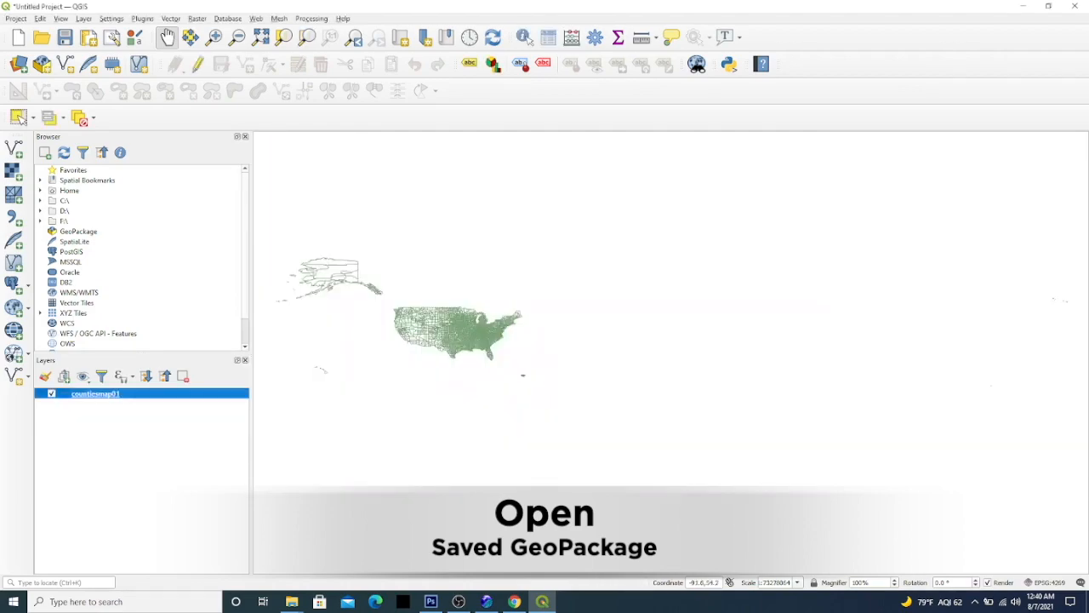
Step: Turn on editing for the countiesmap01 layer and delete the Puerto Rico features southeast of the mainland
scroll(462, 296, up, 1)
drag(424, 303, 546, 303)
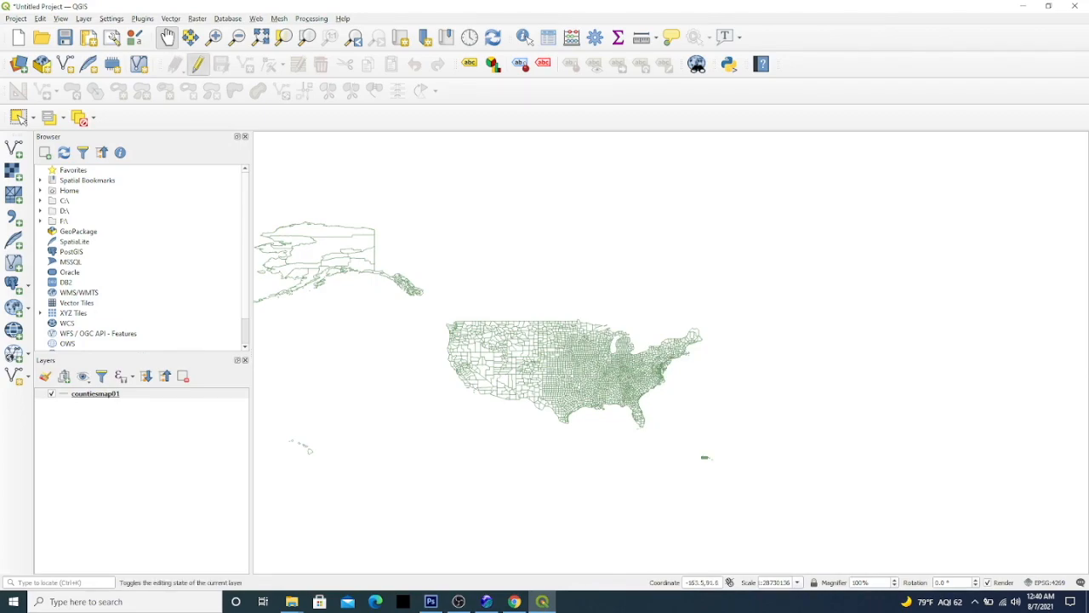
click(198, 63)
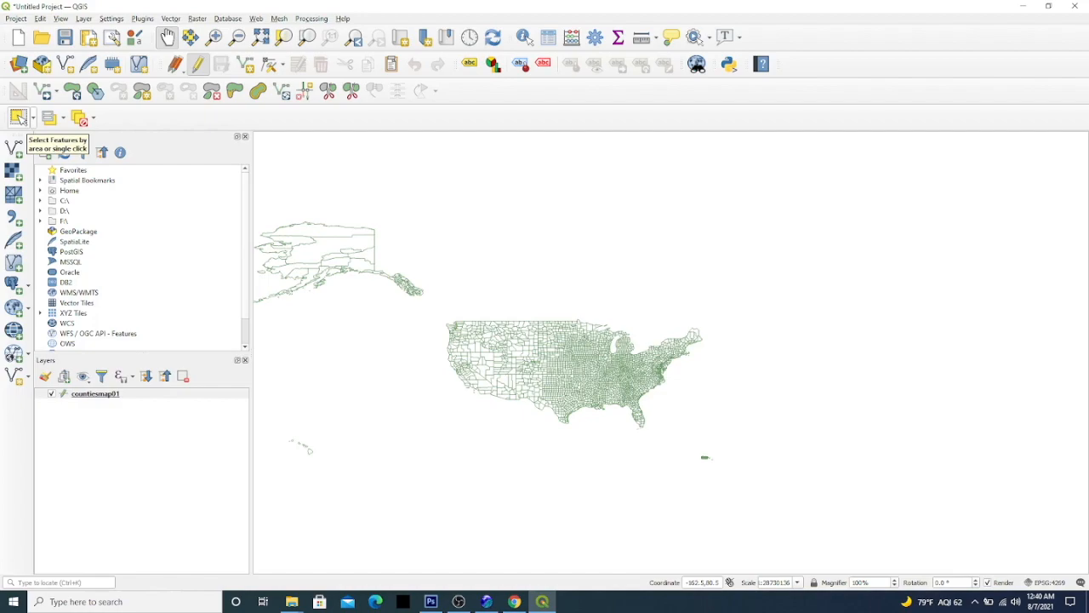
click(18, 117)
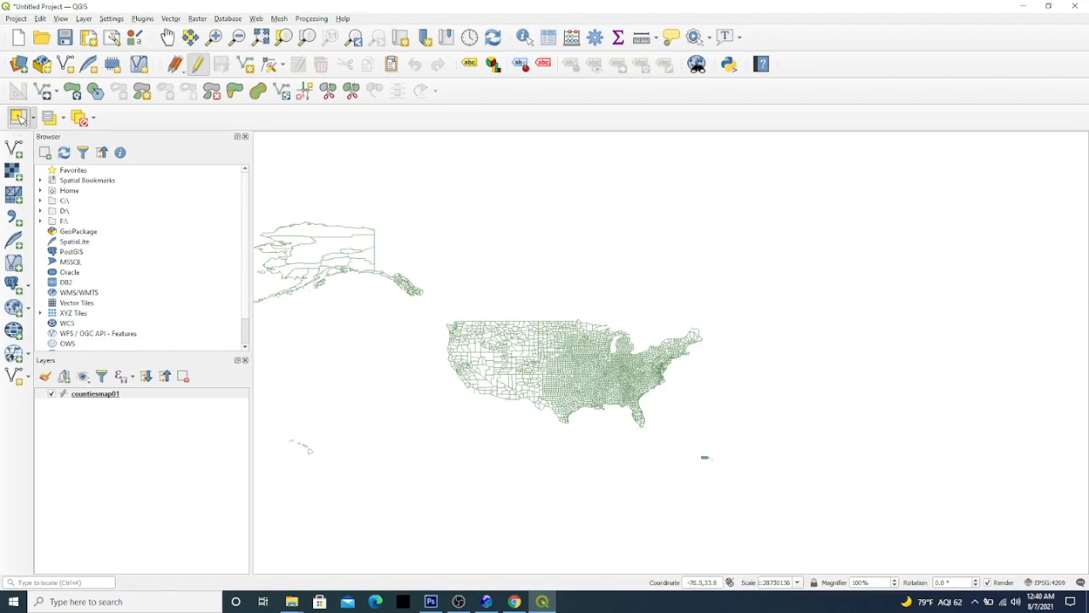
scroll(668, 425, up, 1)
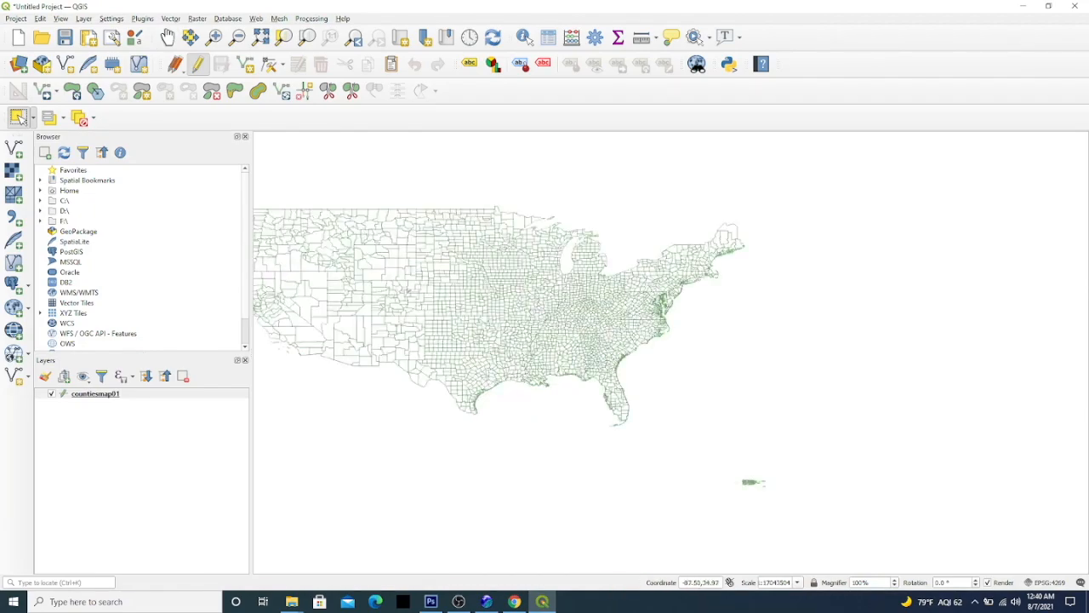
drag(812, 514, 708, 456)
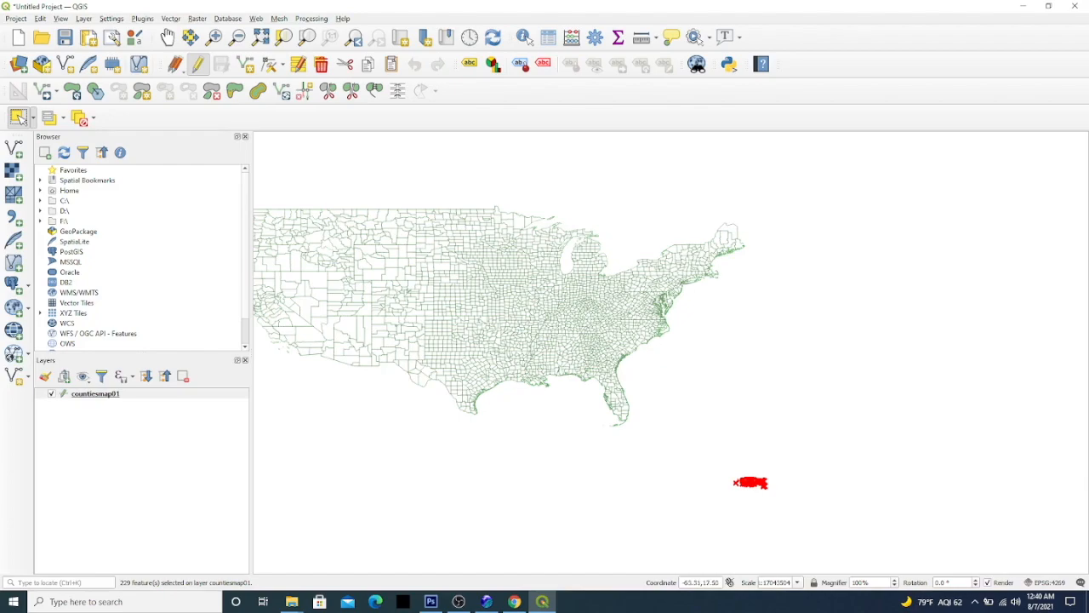
key(Delete)
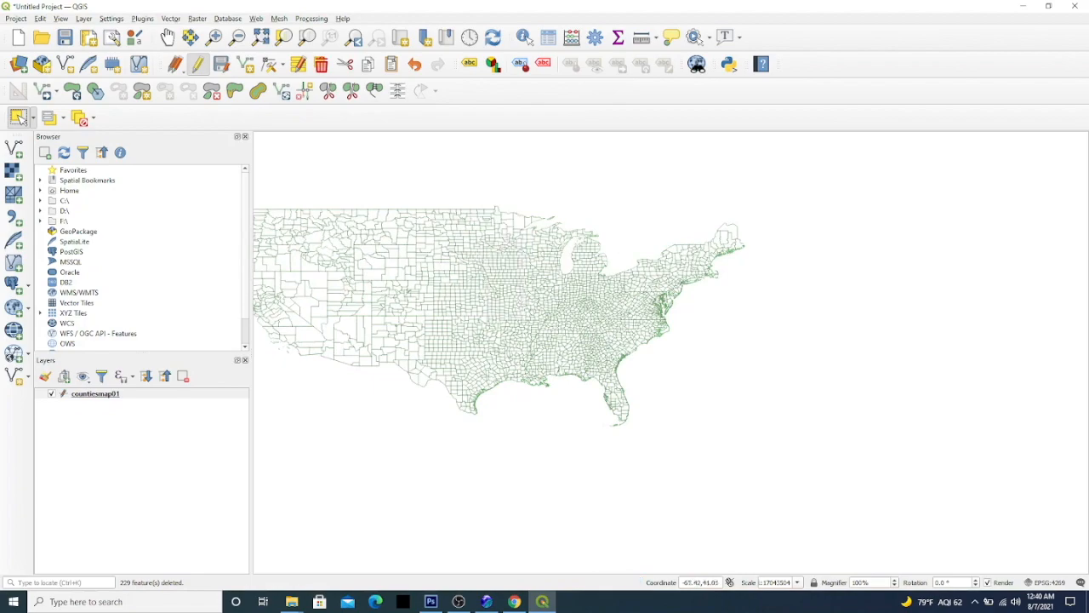
Step: Delete the counties of the northeastern United States, including the leftover county on the far eastern coast of Maine
drag(730, 290, 635, 220)
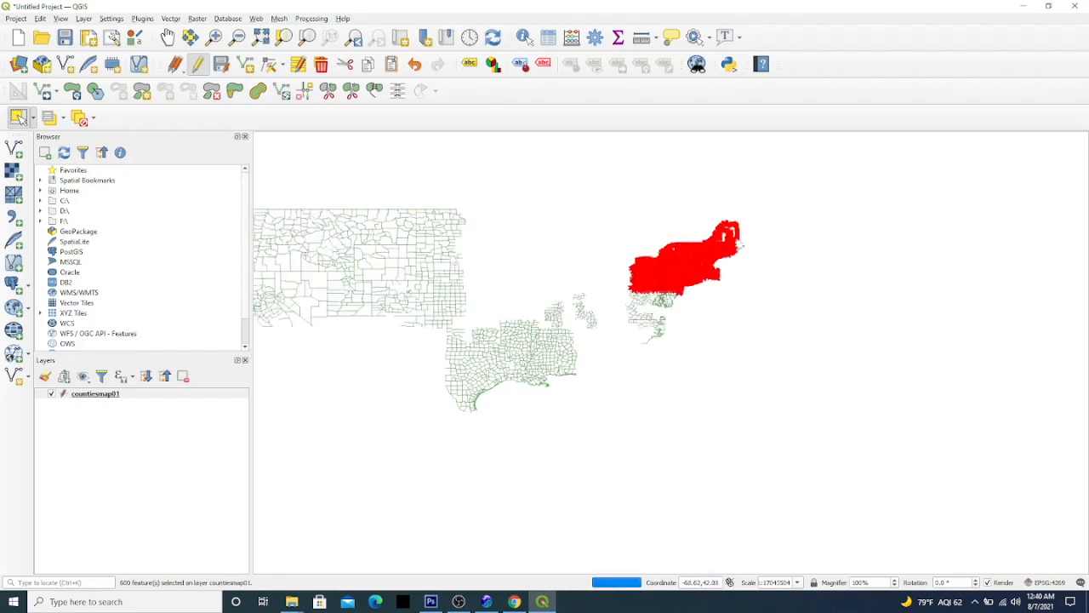
key(Delete)
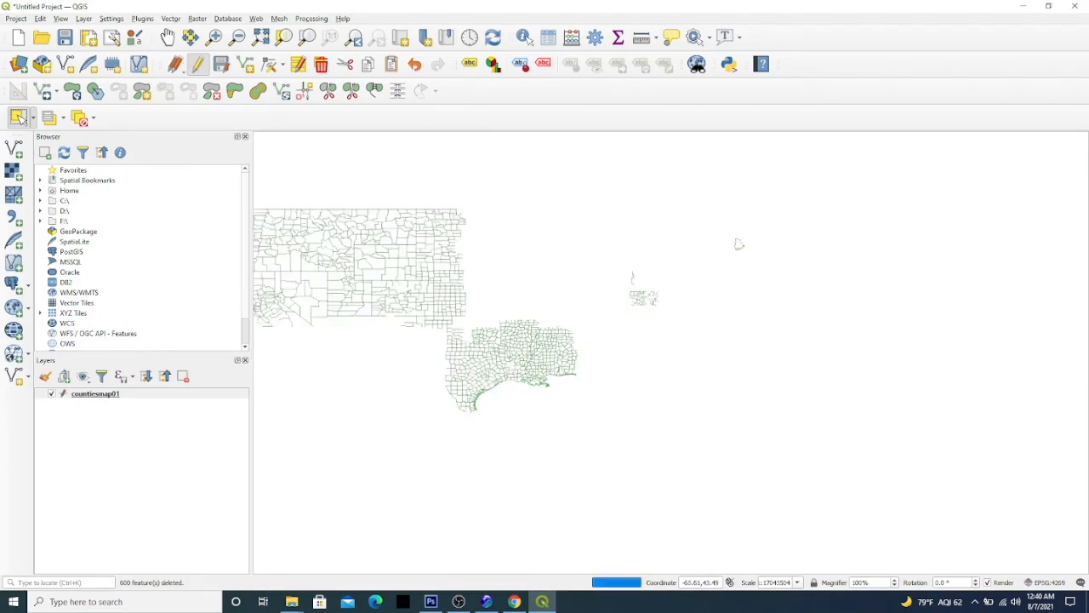
drag(721, 230, 764, 259)
key(Delete)
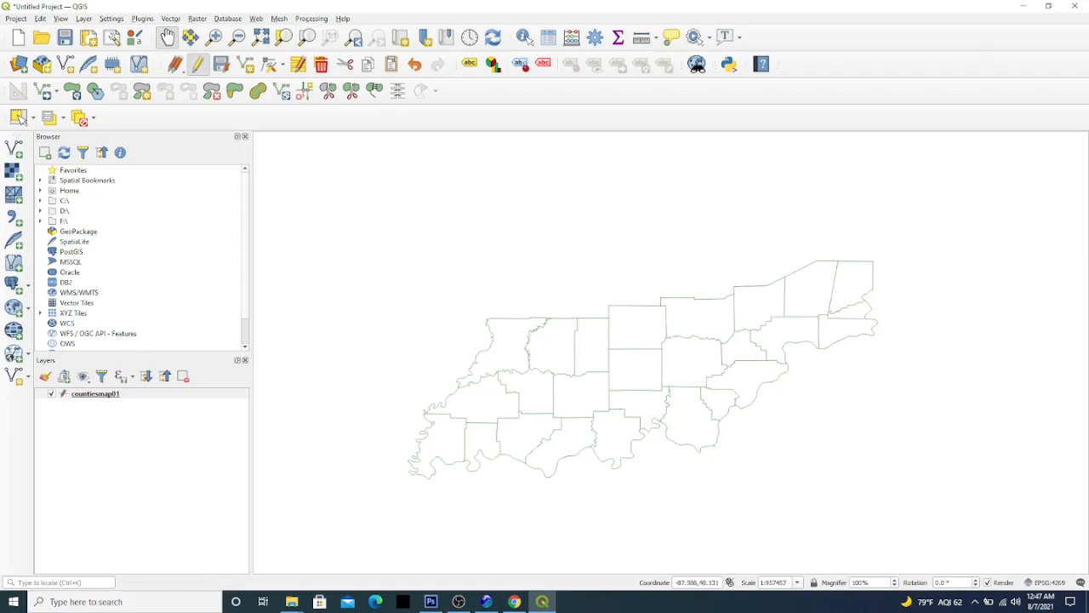
Step: Save the trimmed counties layer as an ESRI Shapefile named countiesmap01 in the countiesmap01 folder, keeping CRS EPSG:4269 - NAD83
key(alt+l)
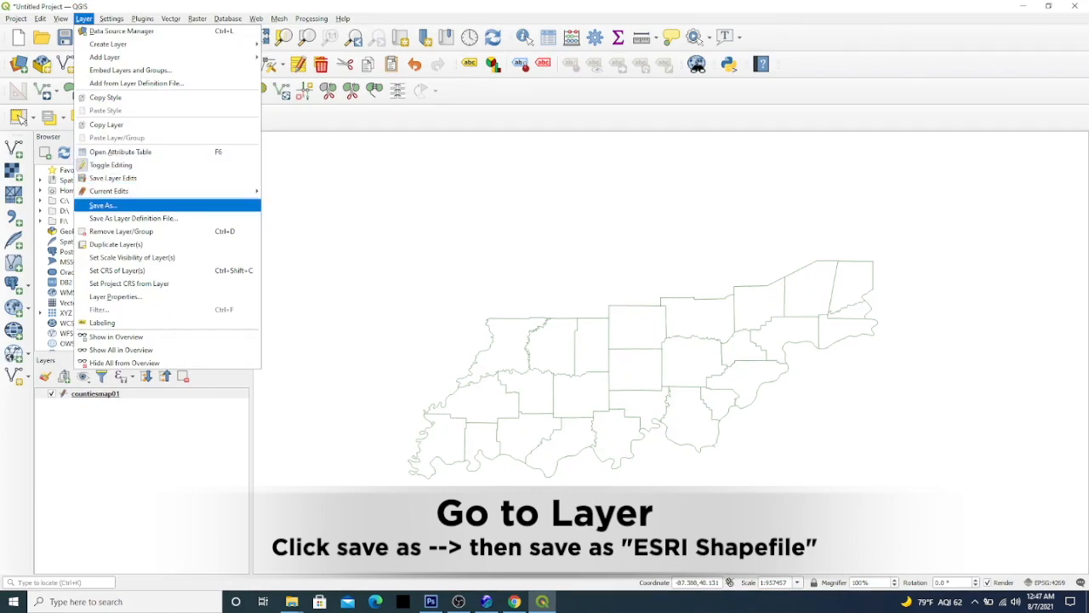
key(Return)
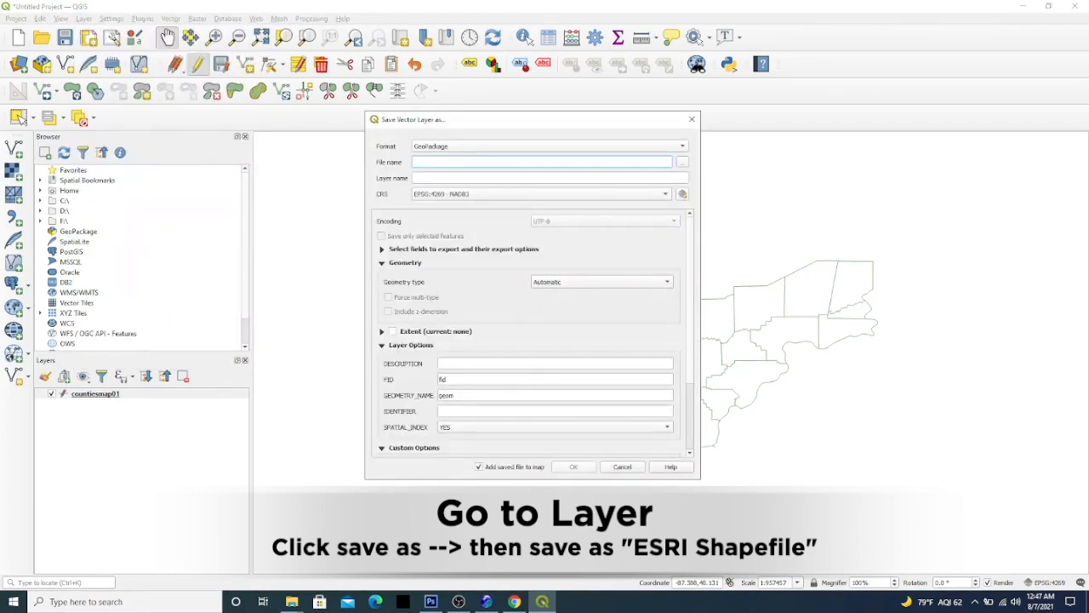
click(550, 146)
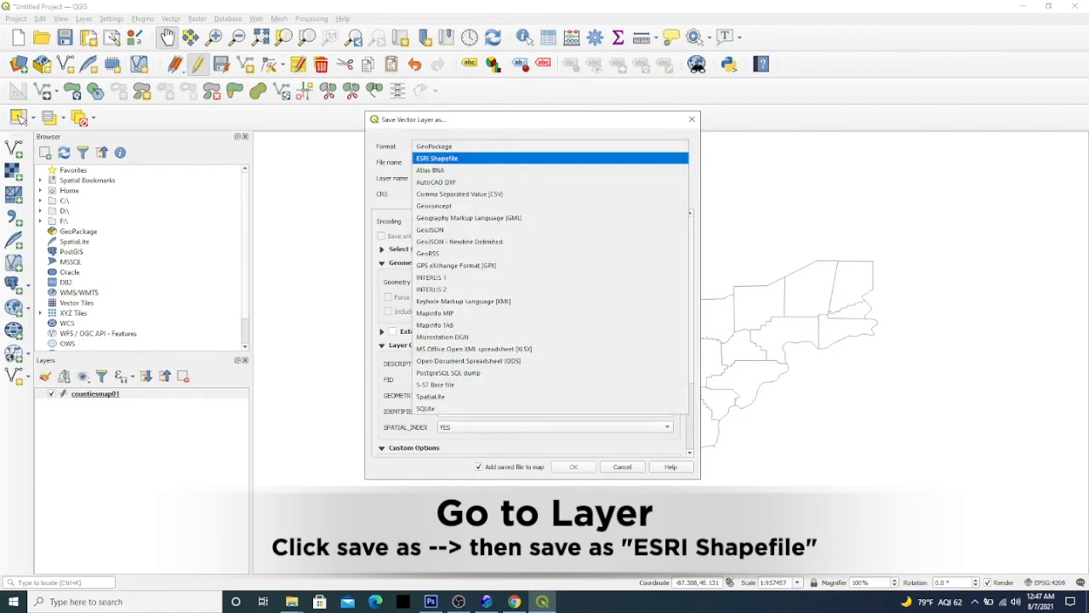
key(Return)
click(683, 161)
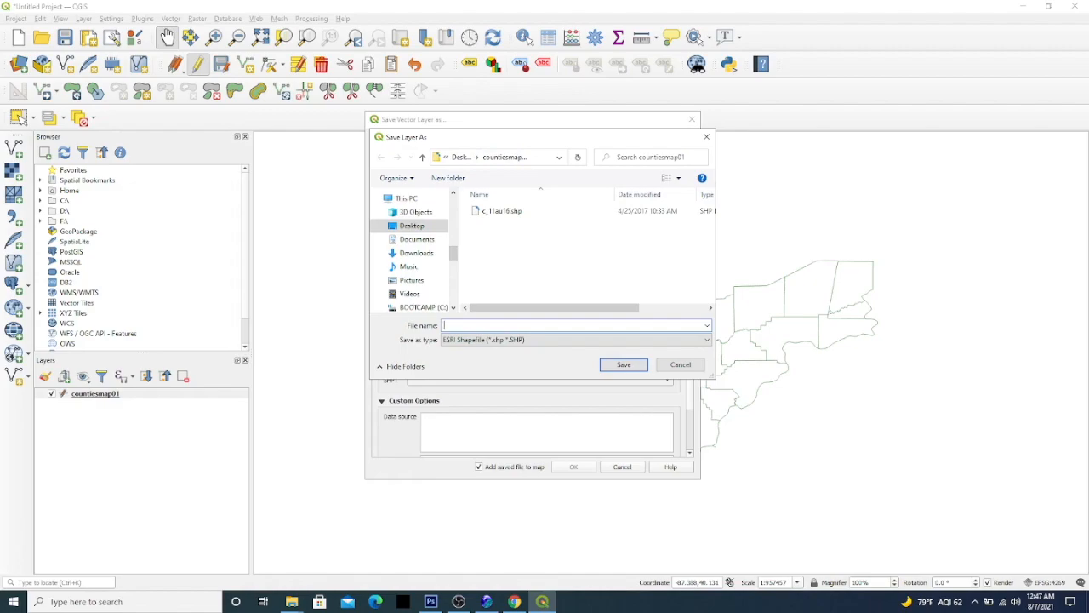
text(countie)
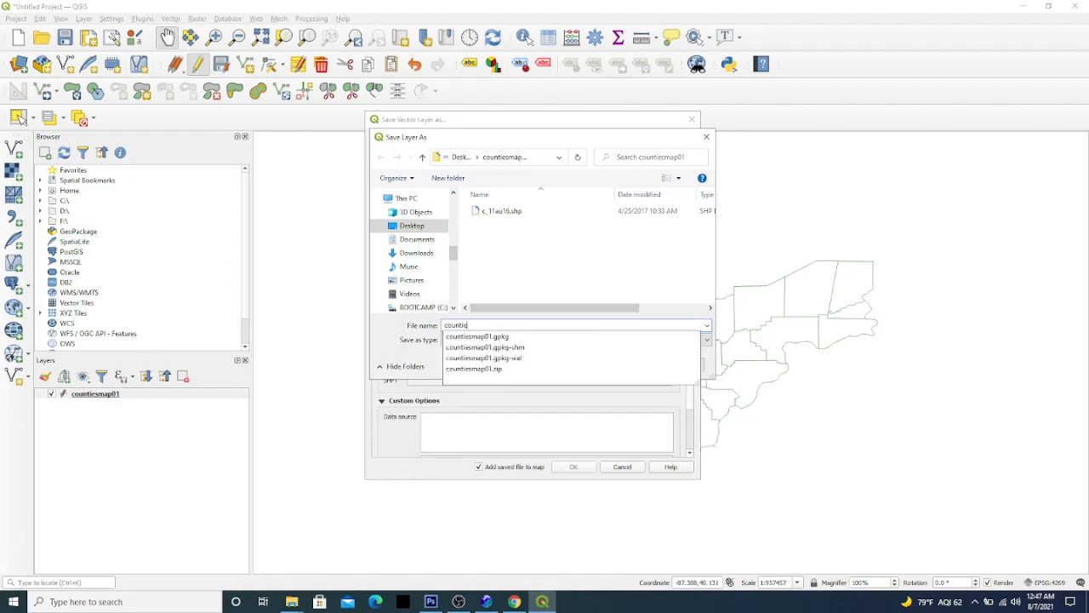
text(smap01)
key(Return)
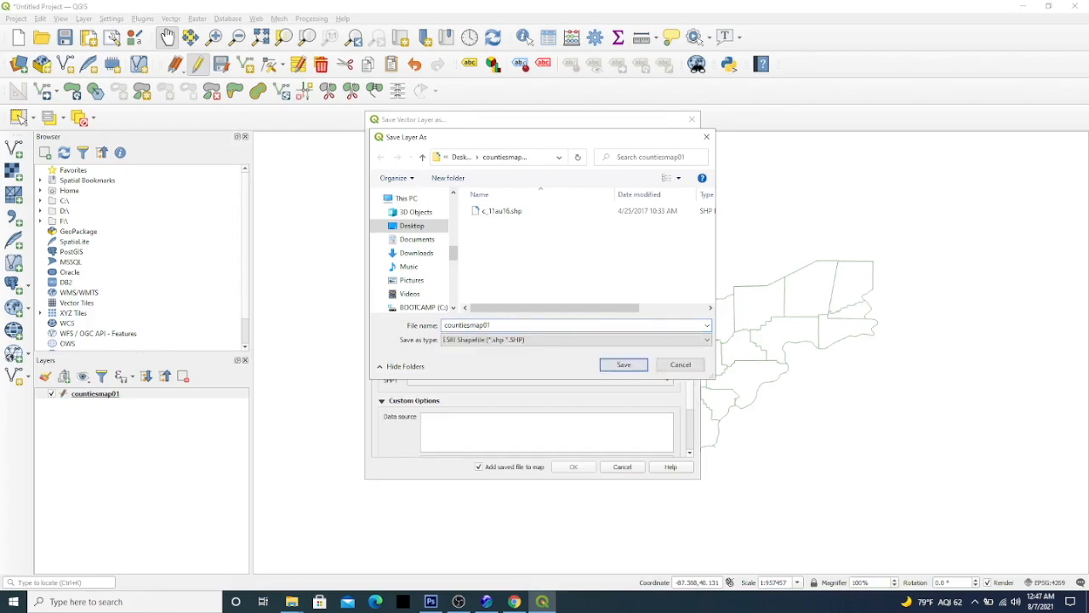
key(Return)
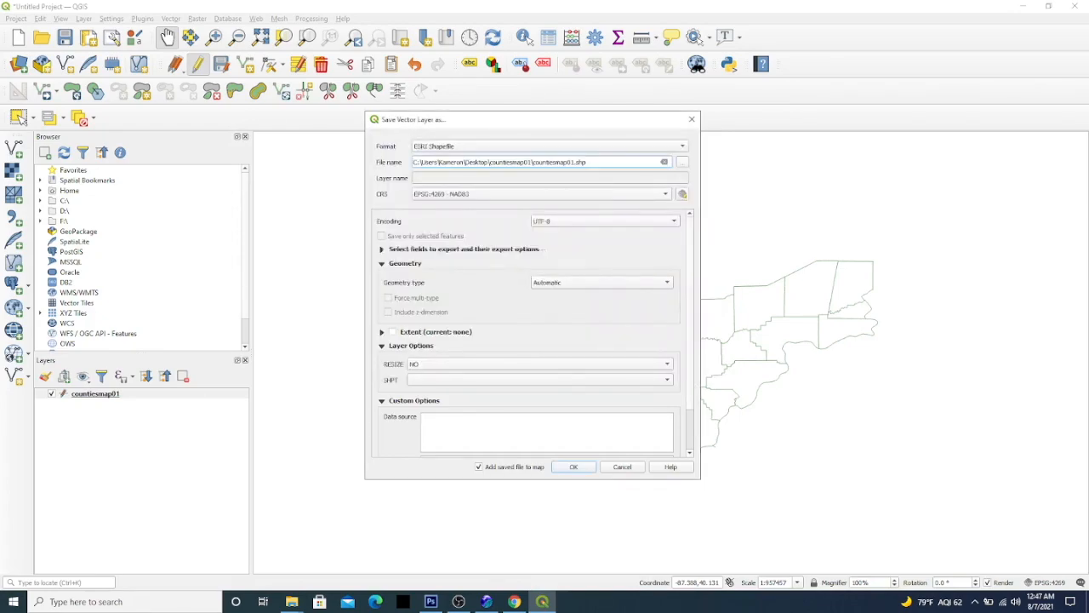
key(Return)
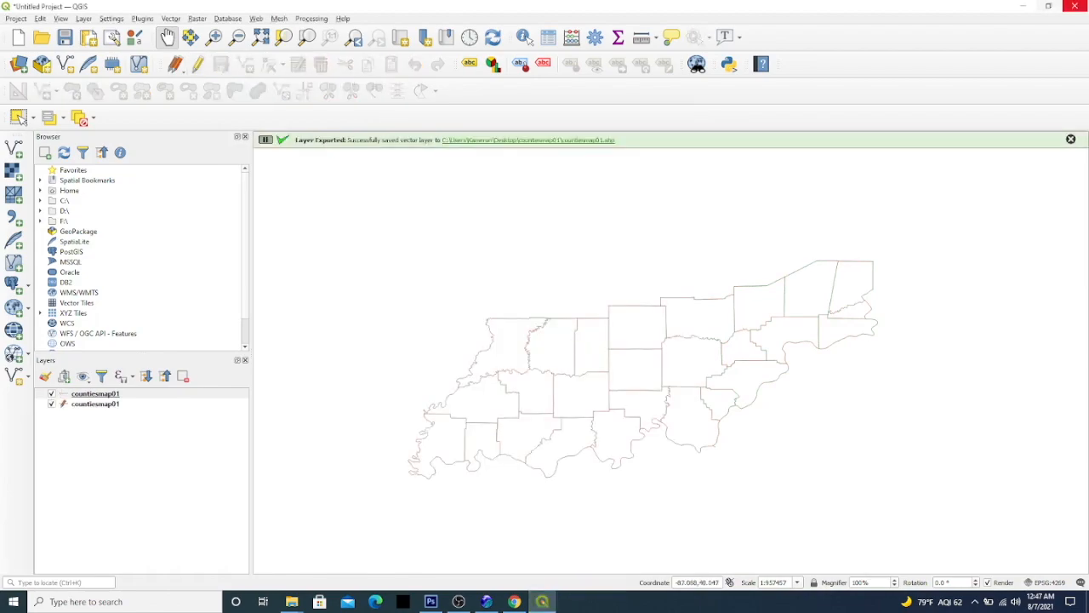
Step: Minimize QGIS and the browser, open the desktop countiesmap01 folder in File Explorer and select the exported countiesmap01.shp
click(1024, 6)
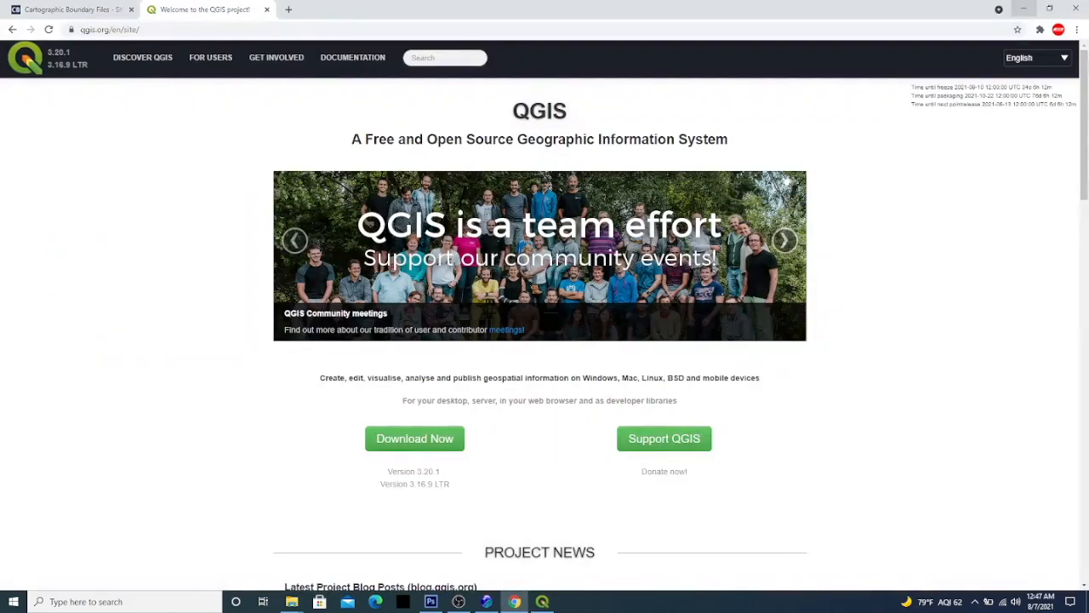
click(1024, 7)
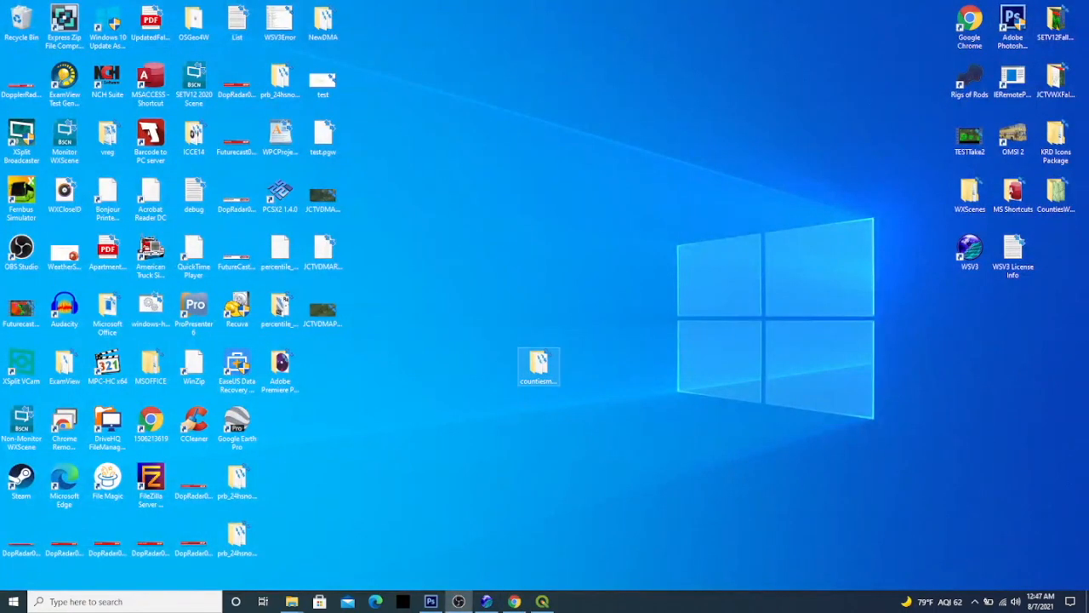
double_click(539, 366)
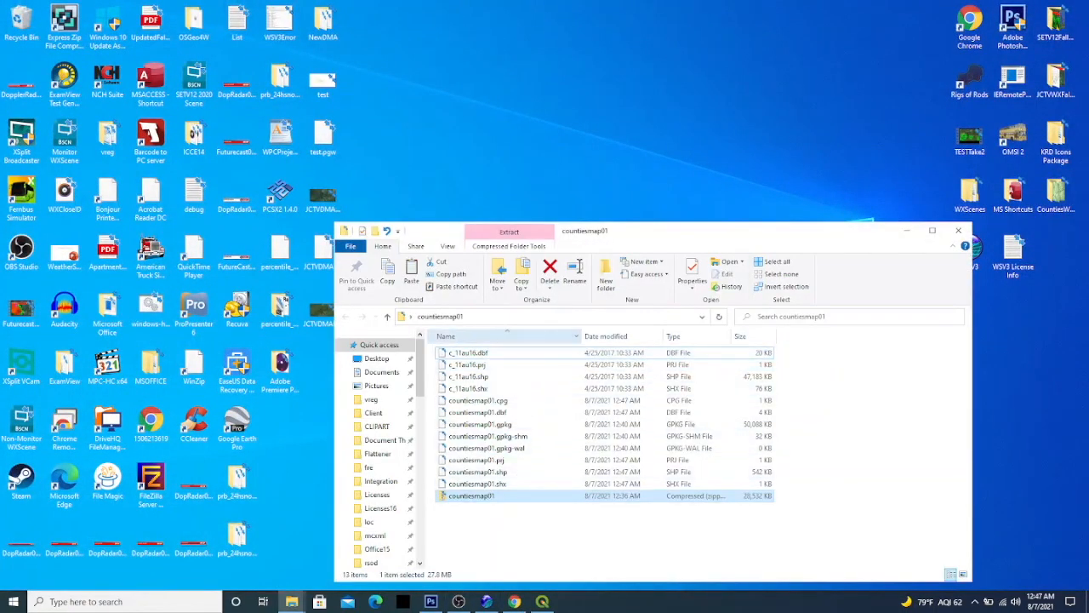
click(490, 400)
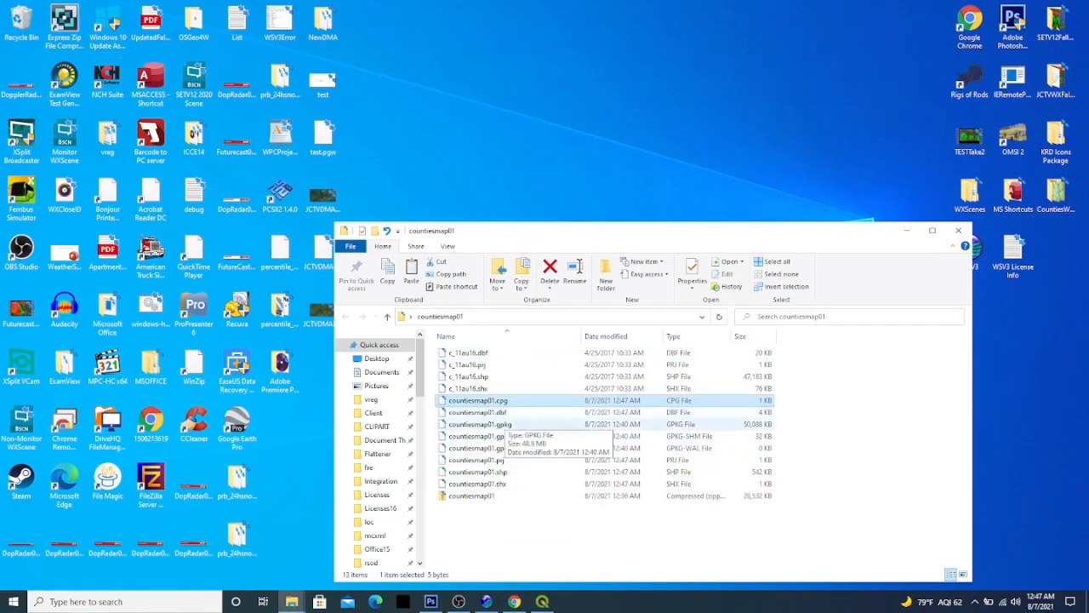
click(500, 472)
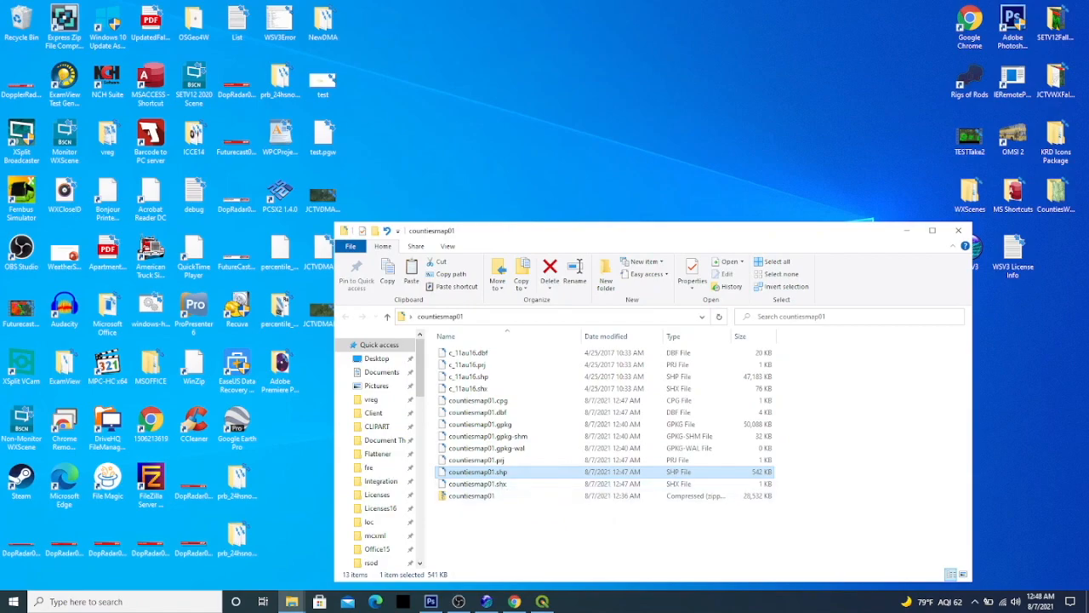
Step: Switch to WSV3 and open the shapefile layer control from the GIS System section of the program settings
click(485, 601)
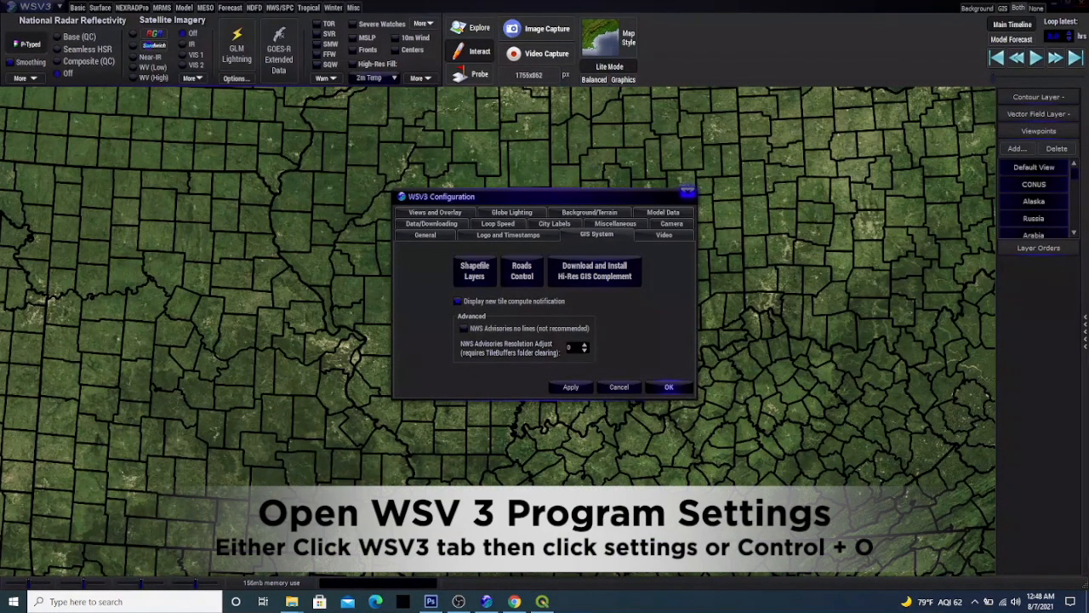
click(688, 193)
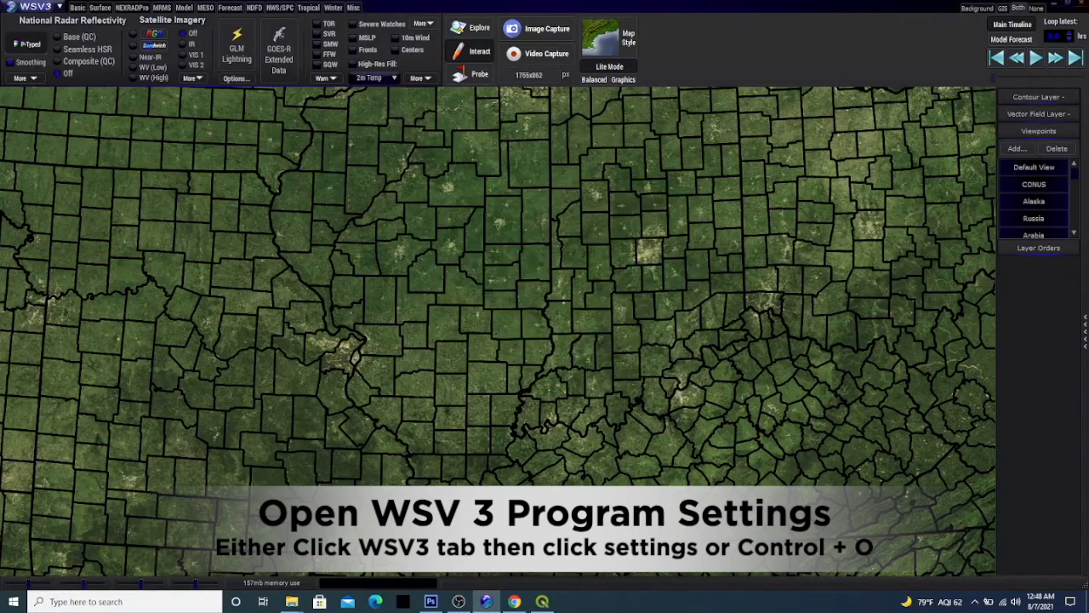
click(36, 7)
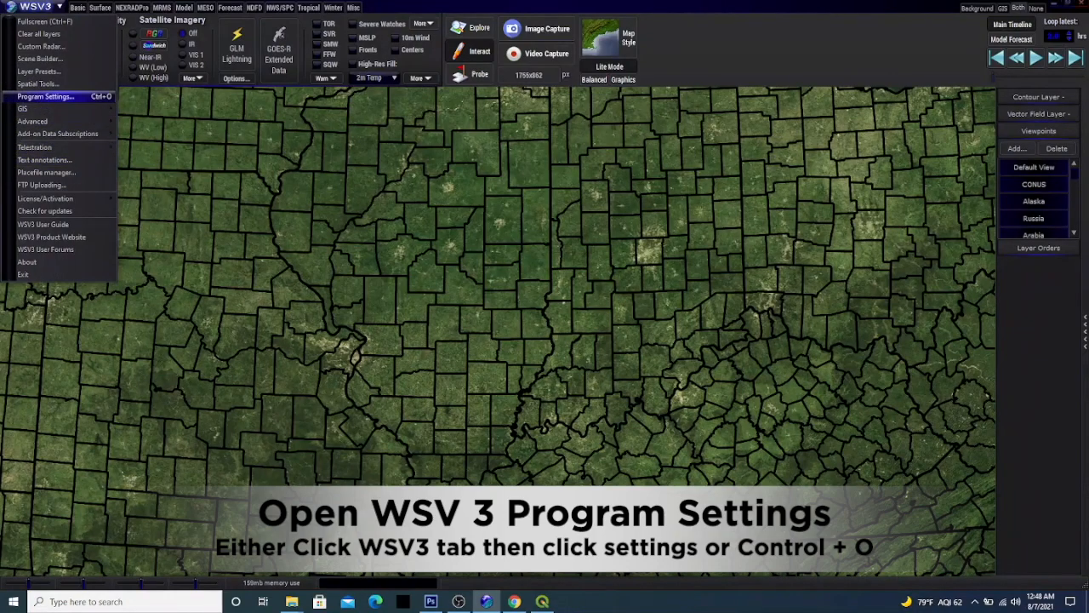
click(45, 96)
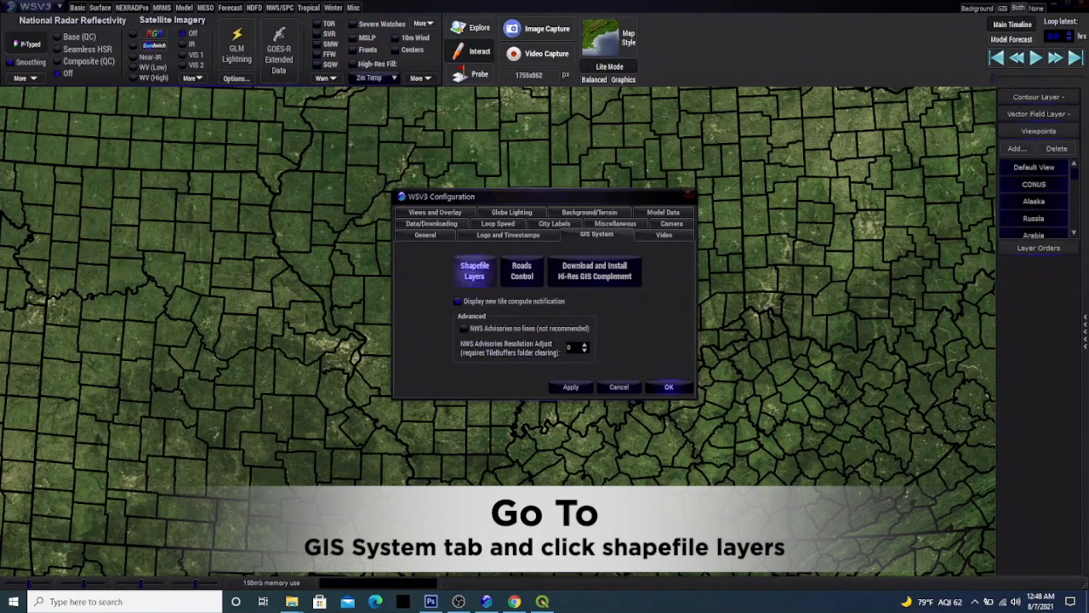
click(474, 270)
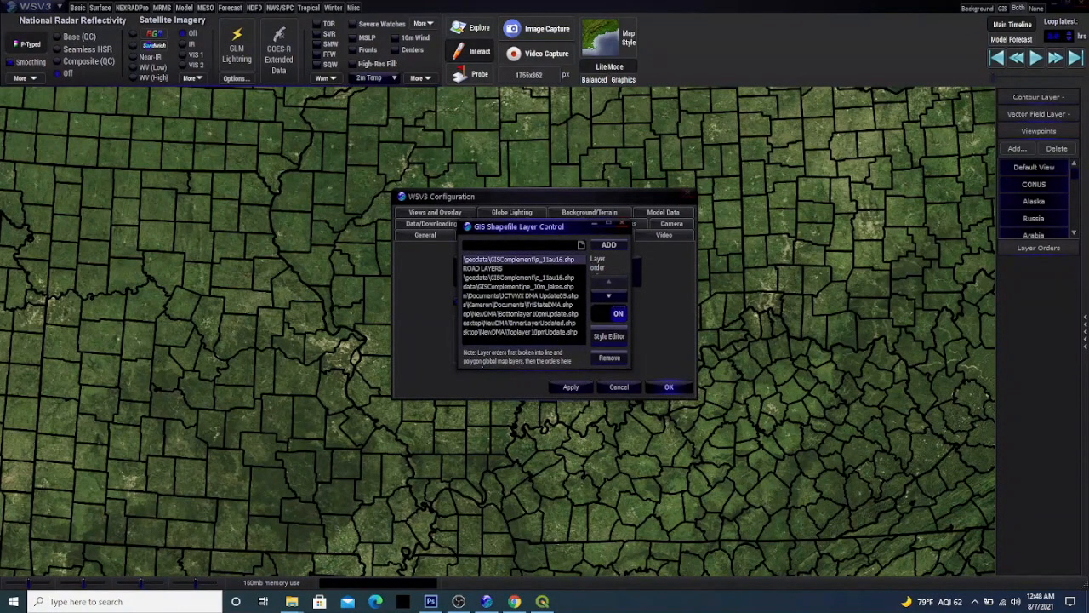
Step: Add countiesmap01.shp from the desktop countiesmap01 folder as a new GIS shapefile layer
click(582, 245)
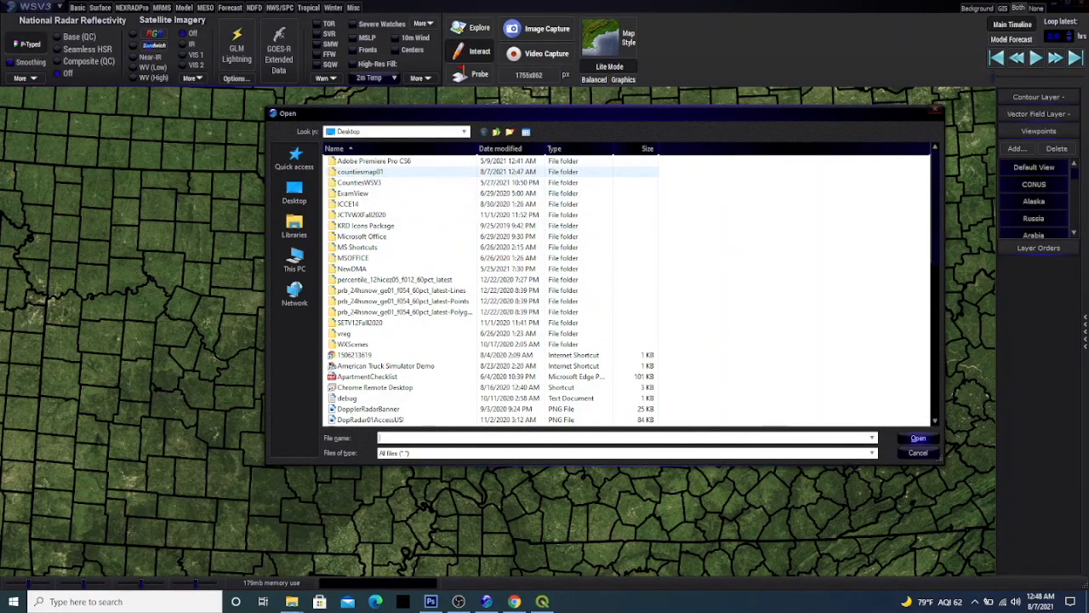
double_click(360, 171)
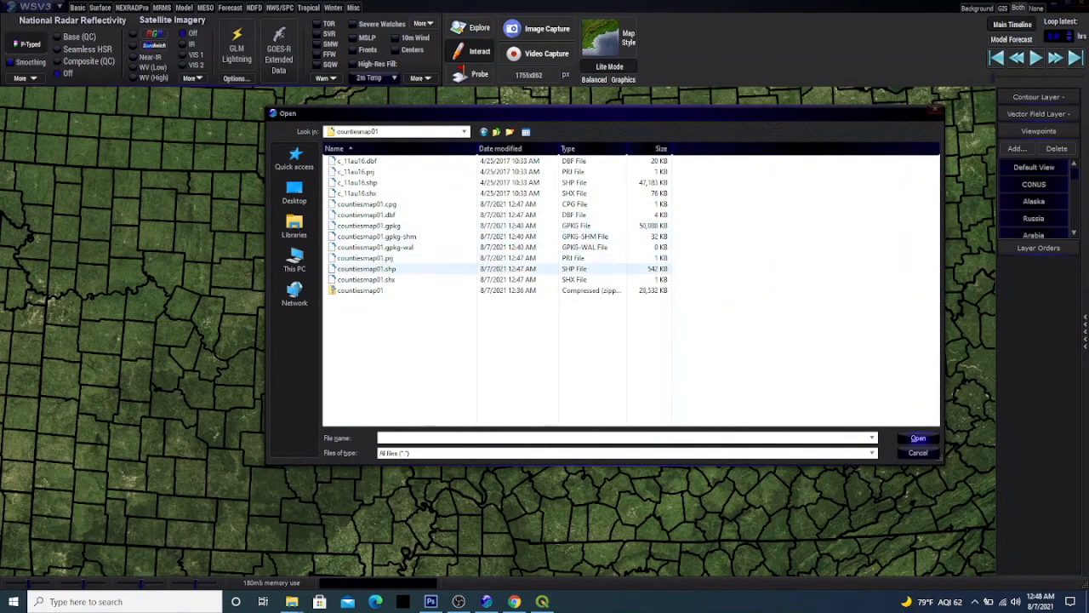
double_click(366, 269)
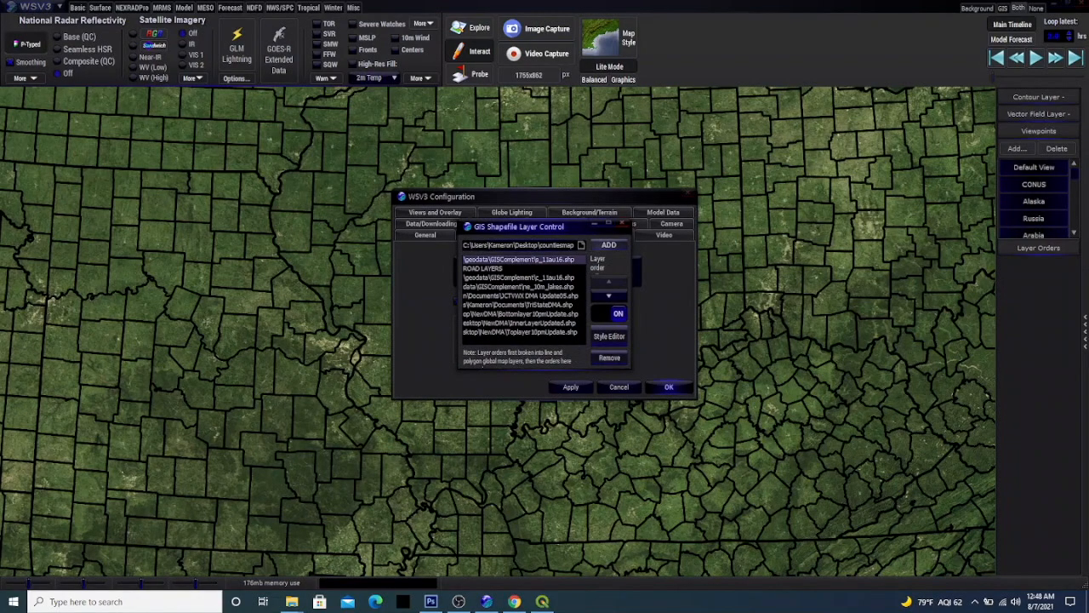
click(609, 245)
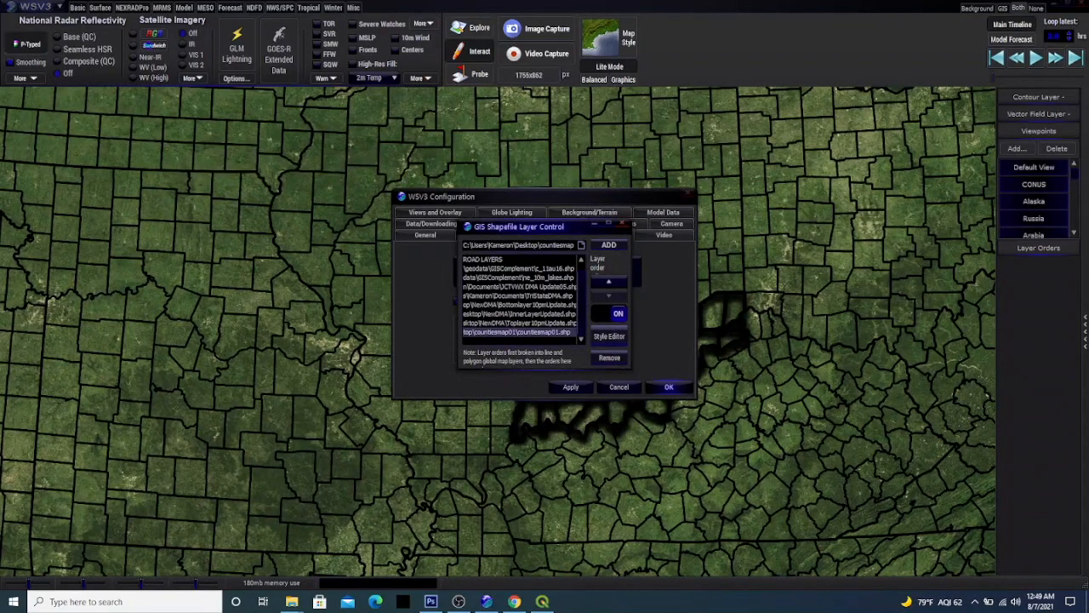
Step: Move the configuration windows clear of the added counties and turn off the c_11au16.shp layer
drag(510, 196, 228, 213)
drag(510, 226, 263, 219)
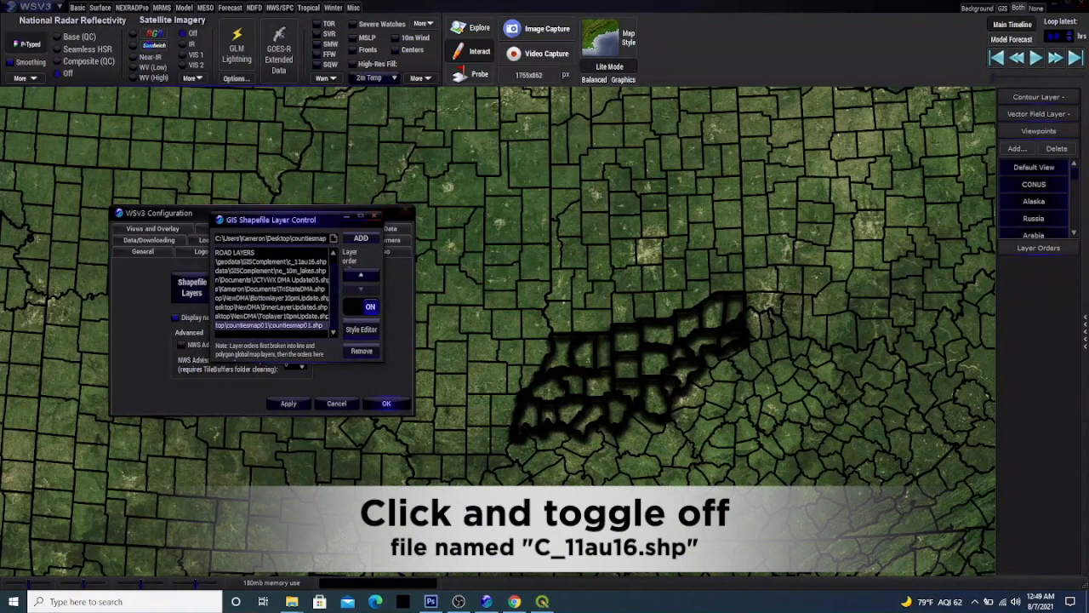
click(271, 261)
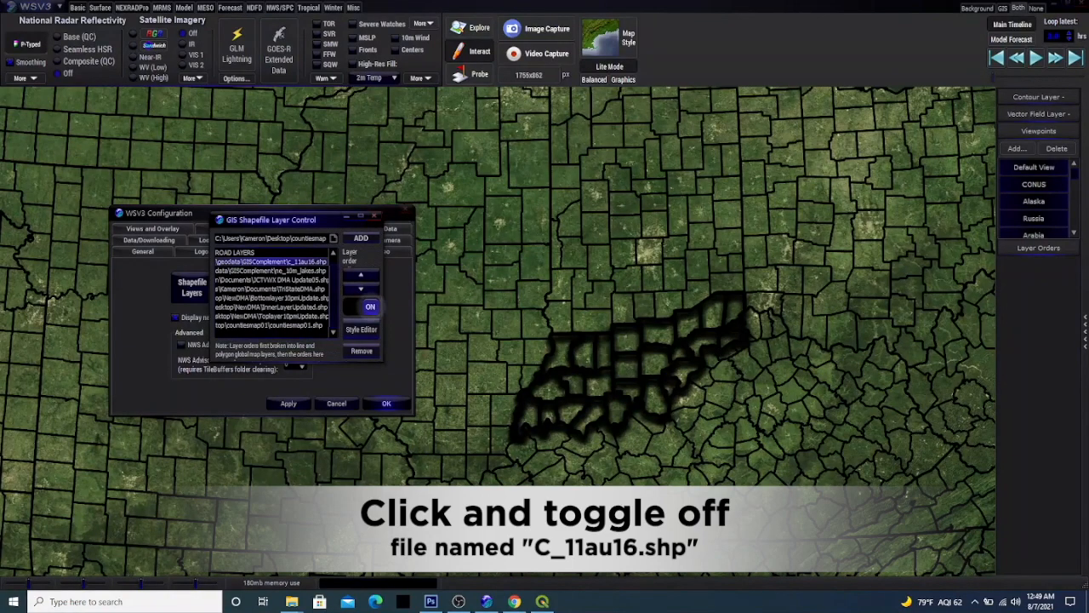
click(368, 307)
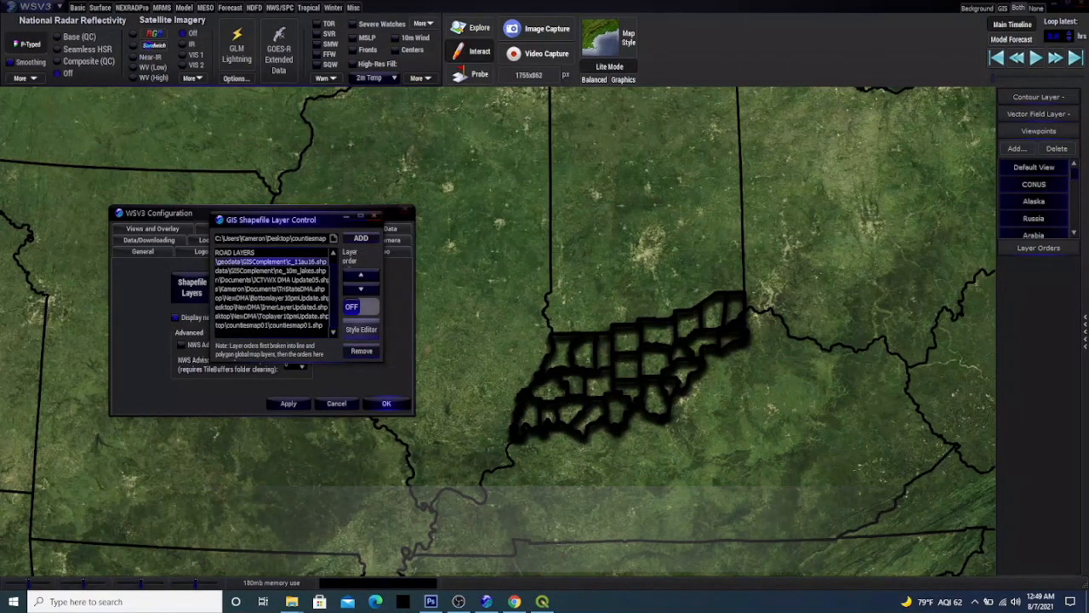
Step: Choose DefaultStyle as the line style of c_11au16.shp and set that style's interior line width to 2.5
click(361, 329)
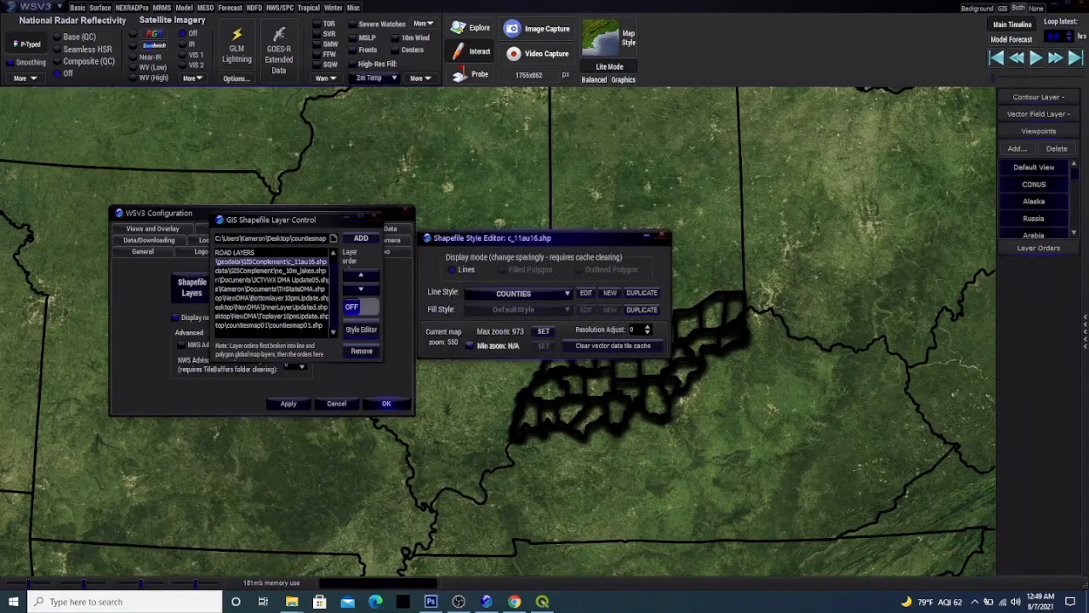
click(527, 294)
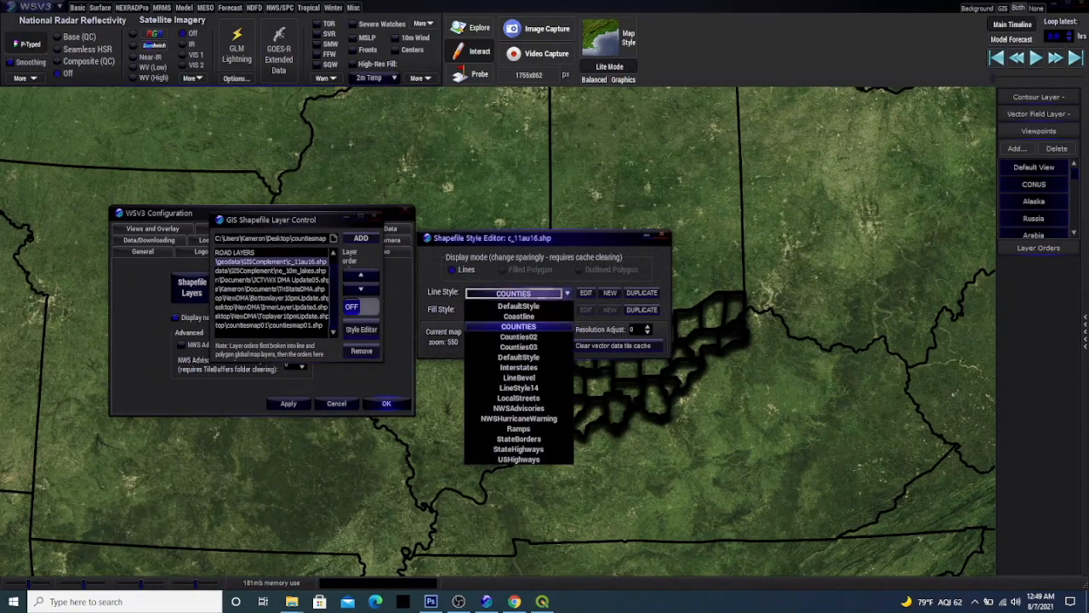
click(519, 305)
click(514, 293)
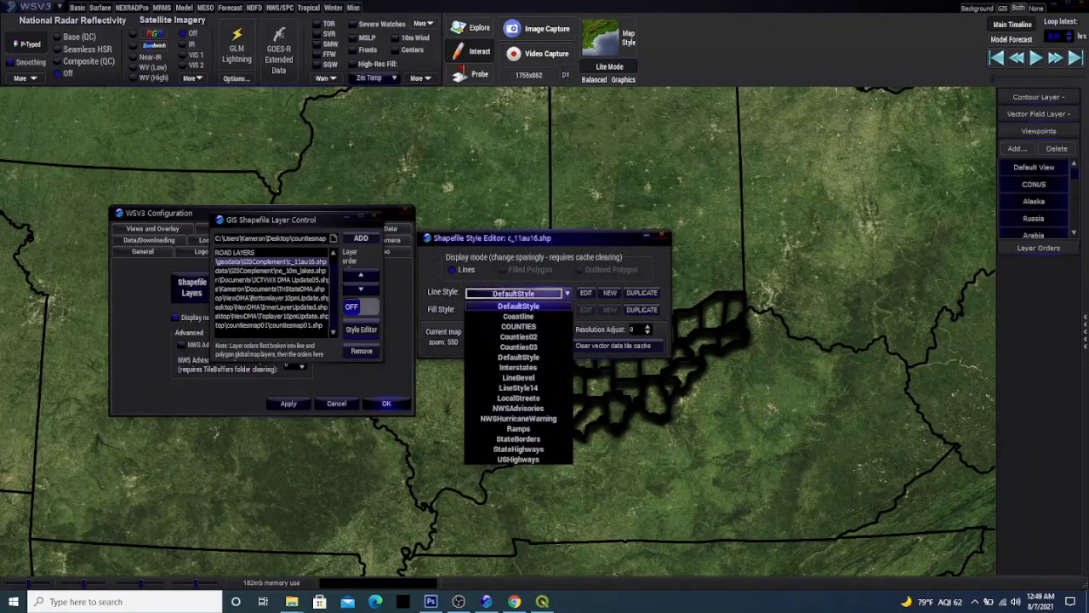
click(519, 306)
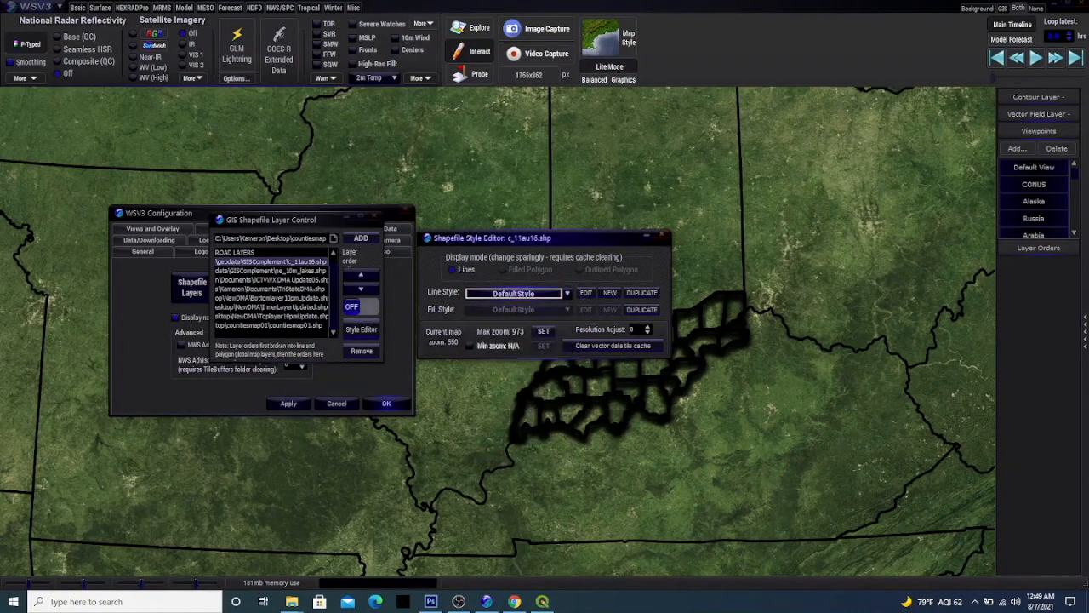
click(585, 292)
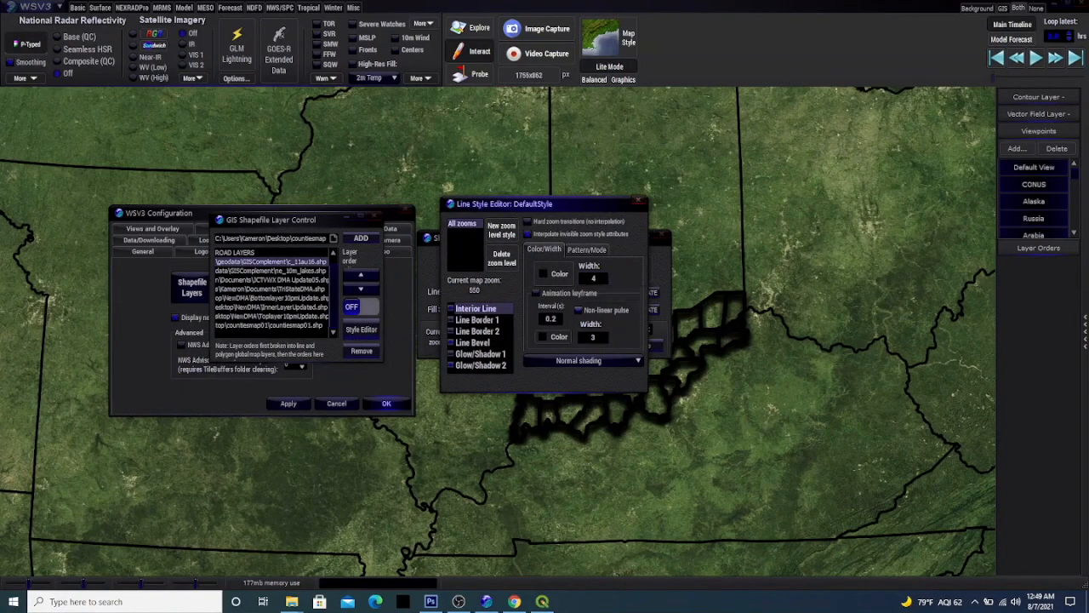
click(593, 279)
drag(599, 292, 592, 293)
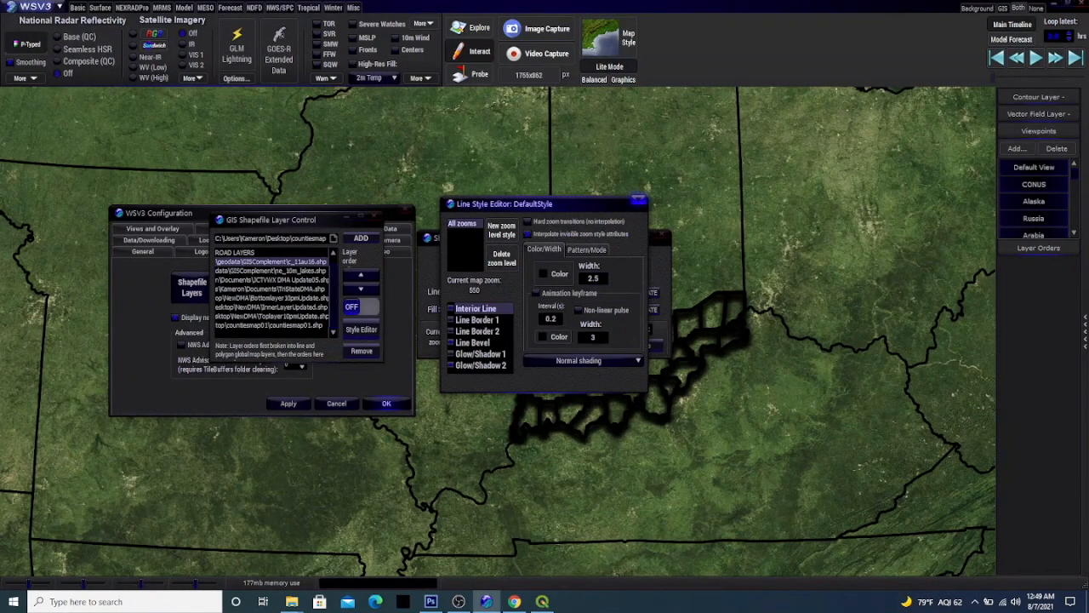
click(638, 201)
Step: Change the line style of c_11au16.shp to Counties03 and confirm the configuration
click(515, 293)
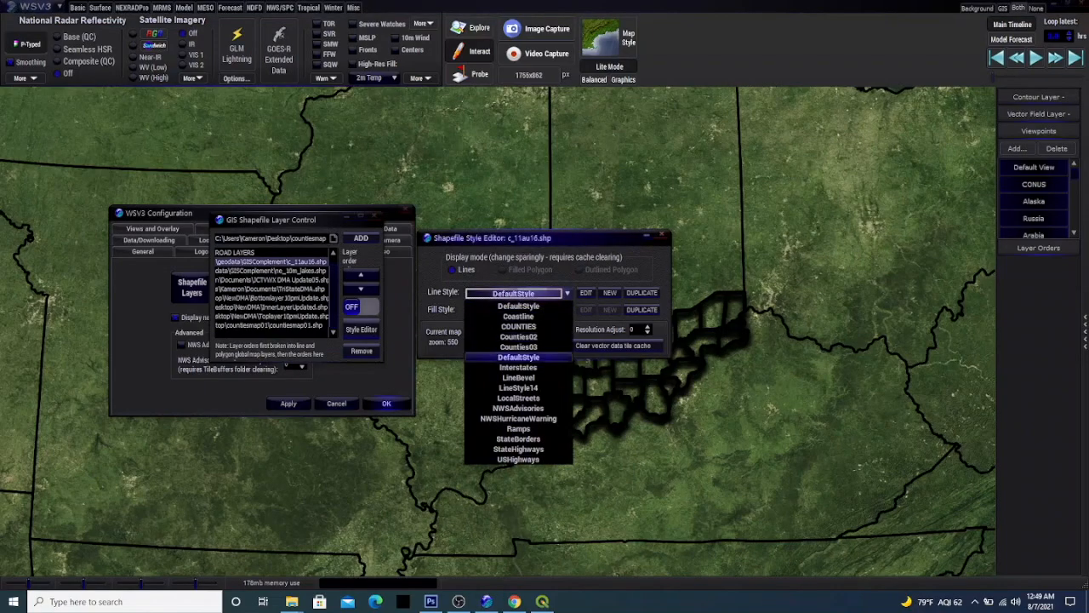
click(518, 336)
click(514, 292)
click(519, 345)
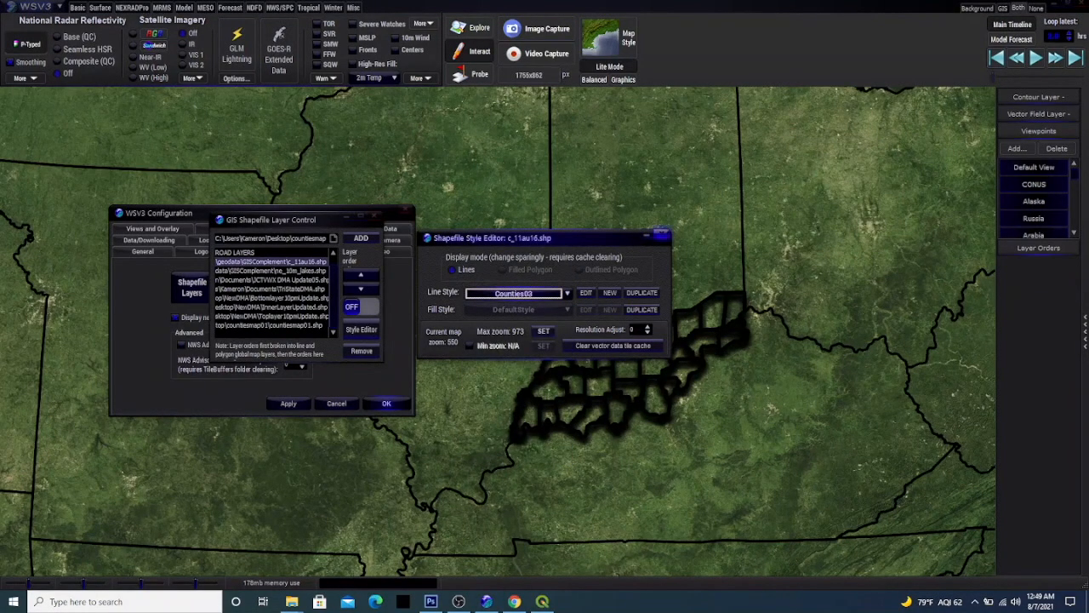
click(662, 237)
click(373, 216)
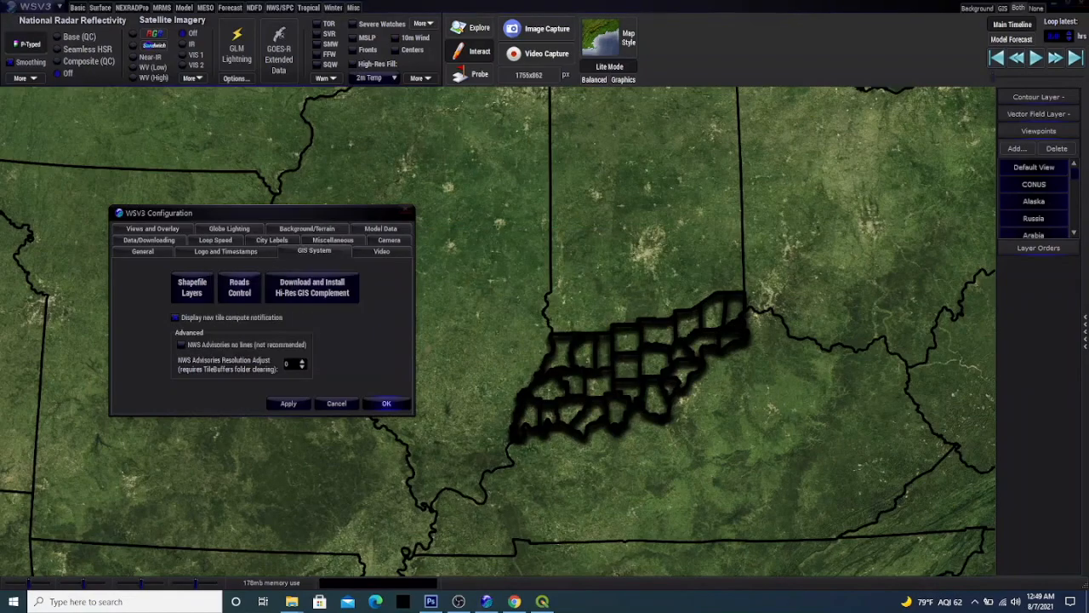
click(387, 404)
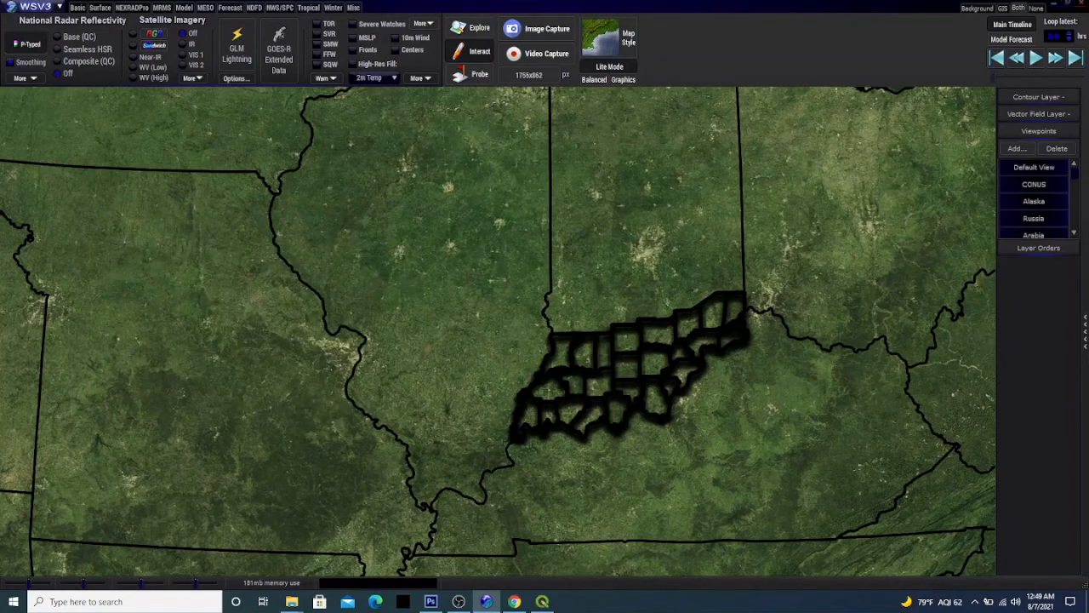
Step: Reopen the shapefile layer settings, assign the Counties03 line style to countiesmap01.shp and confirm the configuration
click(35, 6)
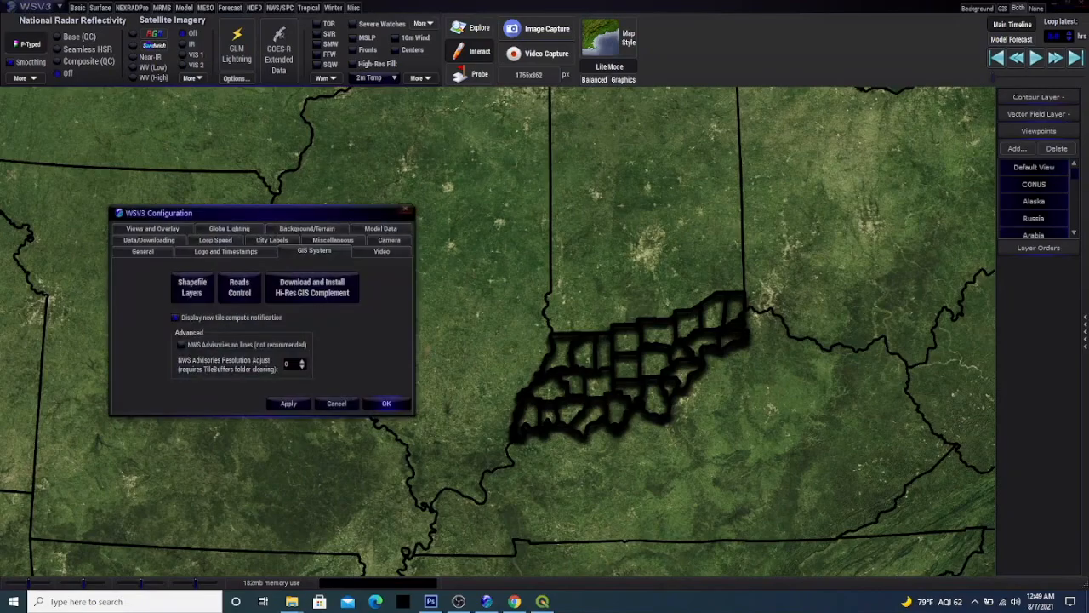
click(192, 286)
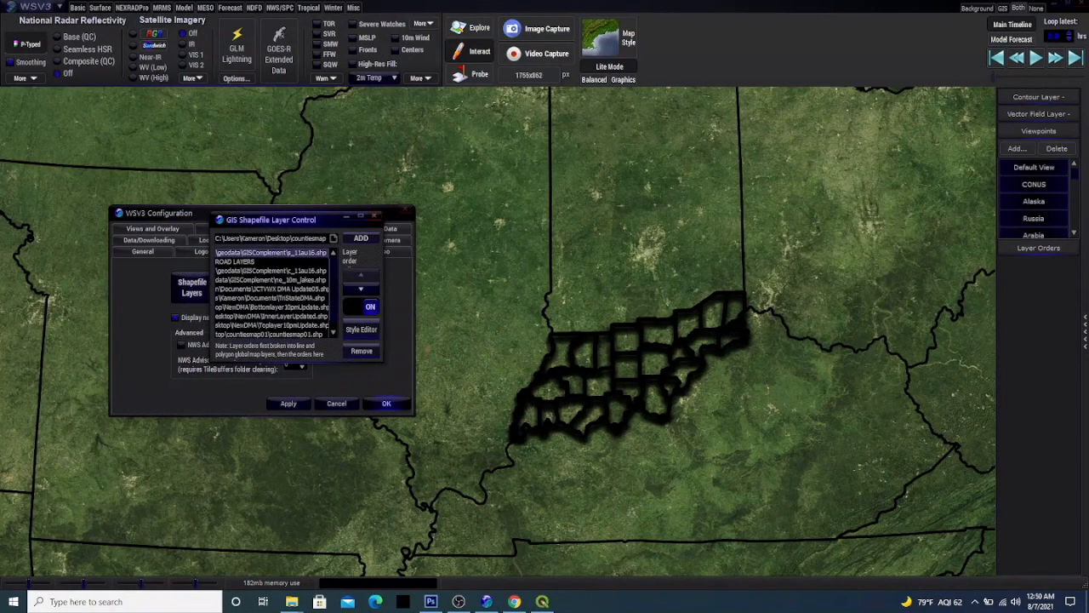
click(269, 334)
click(361, 330)
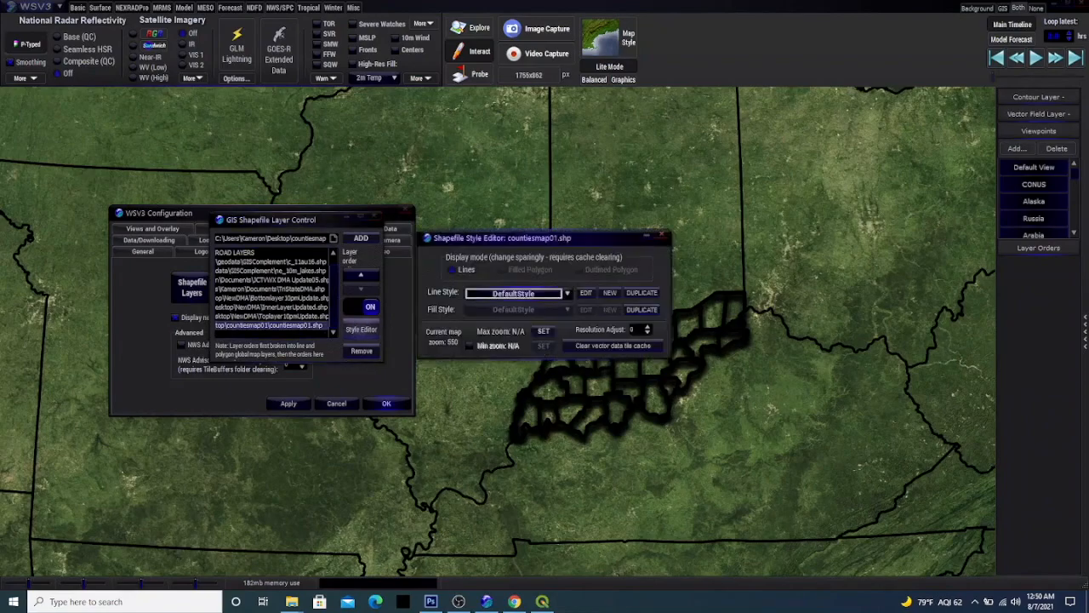
click(513, 293)
click(513, 325)
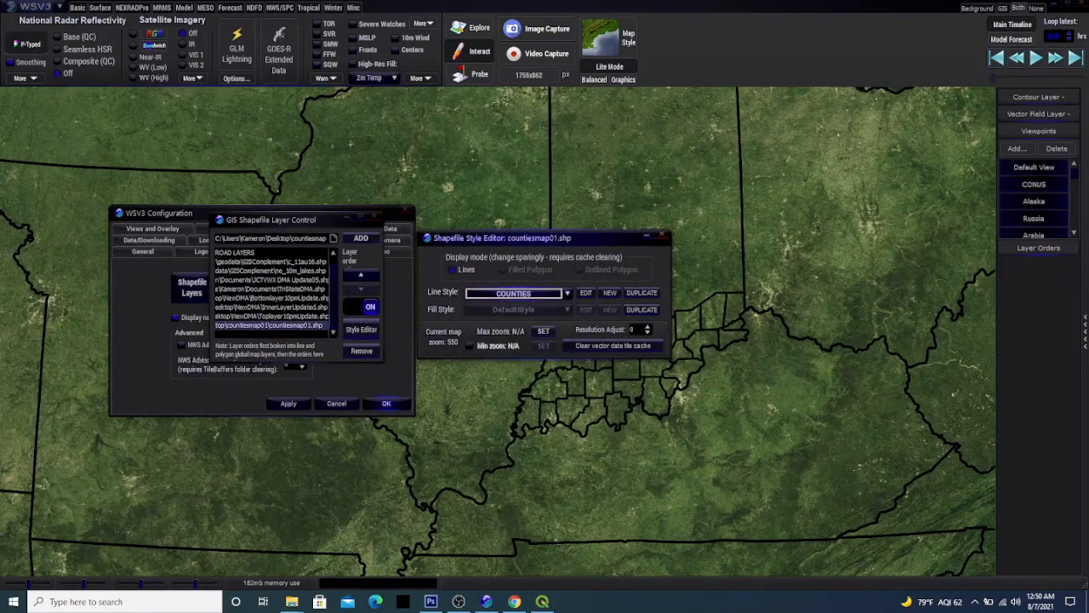
click(536, 294)
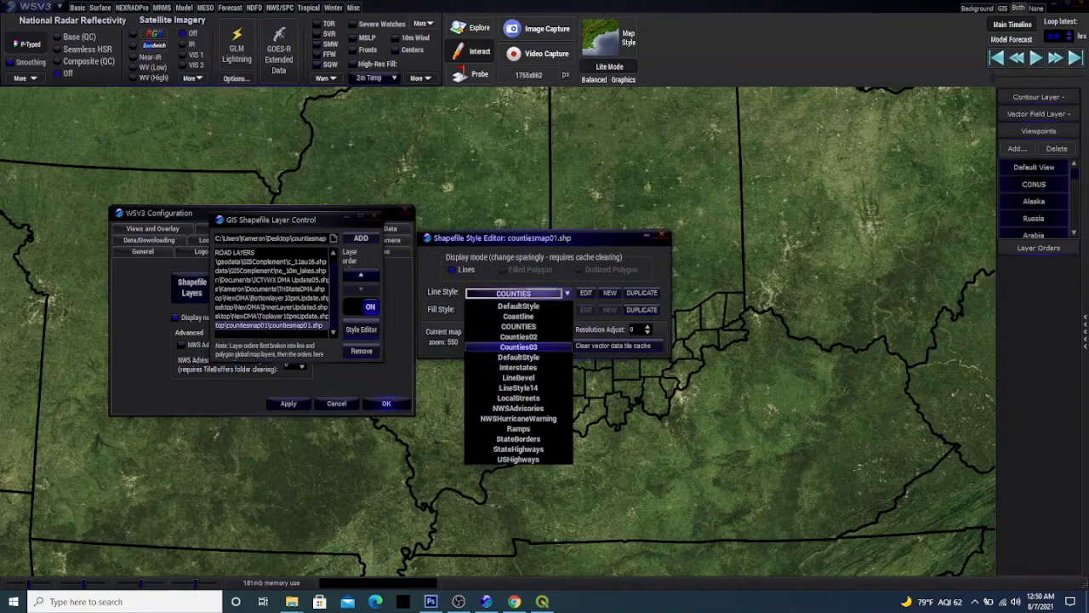
click(518, 347)
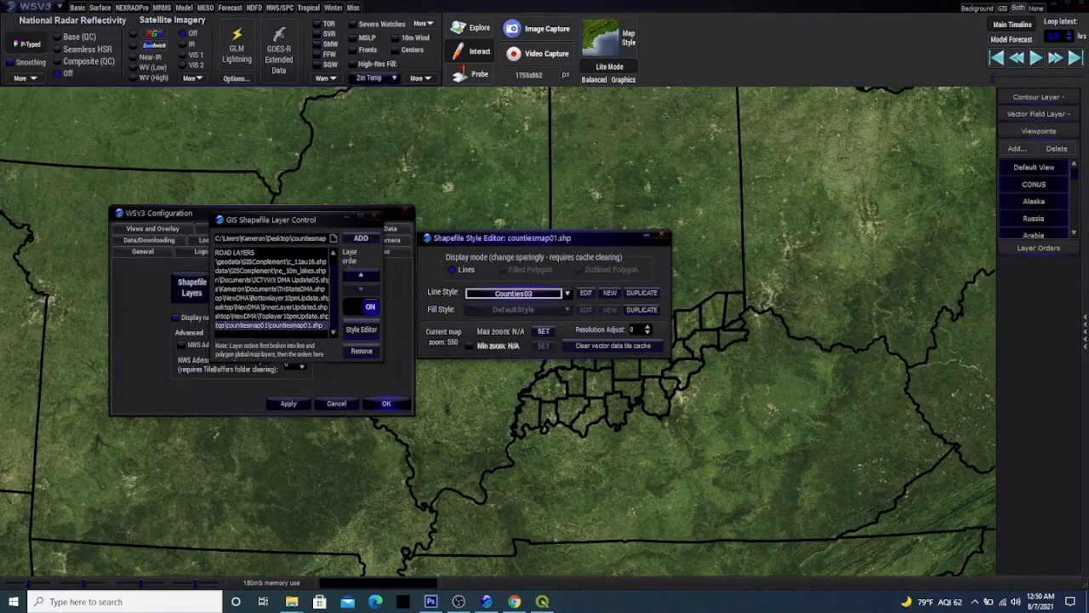
click(662, 234)
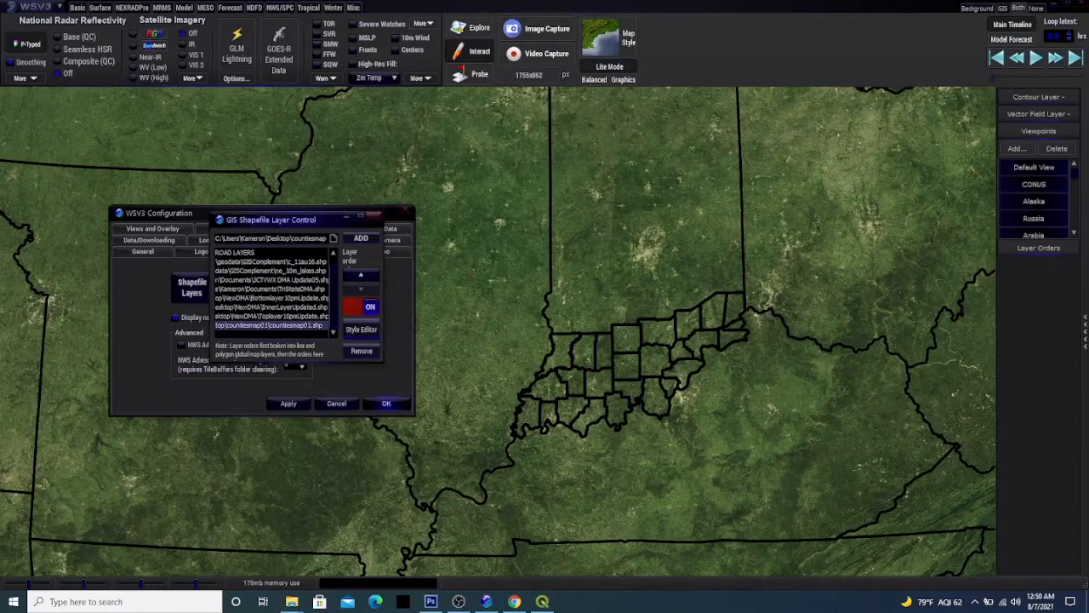
click(375, 218)
click(386, 404)
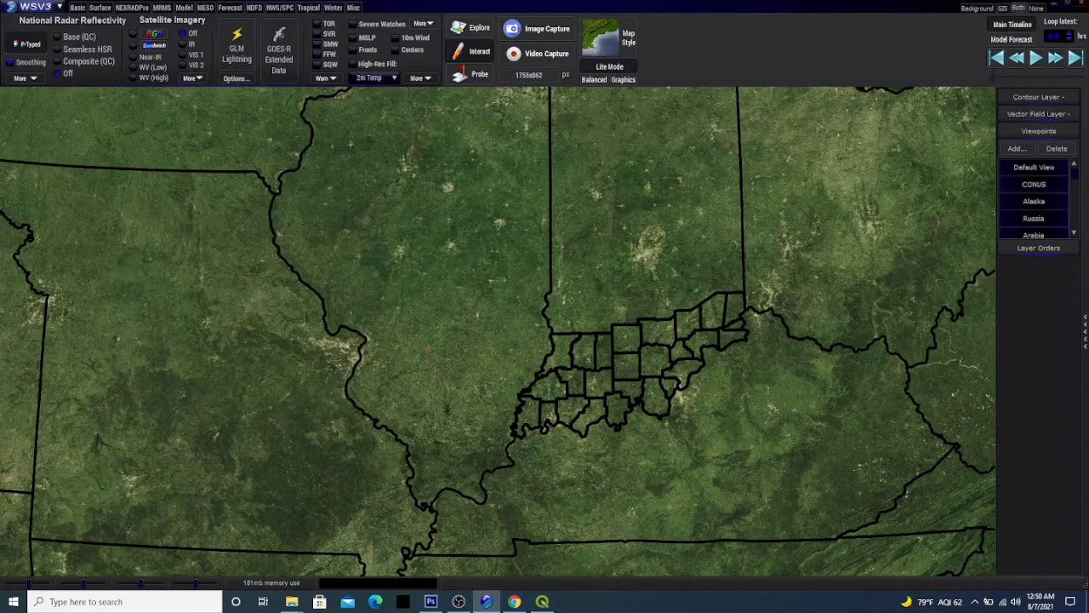
drag(595, 366, 498, 327)
scroll(498, 327, up, 1)
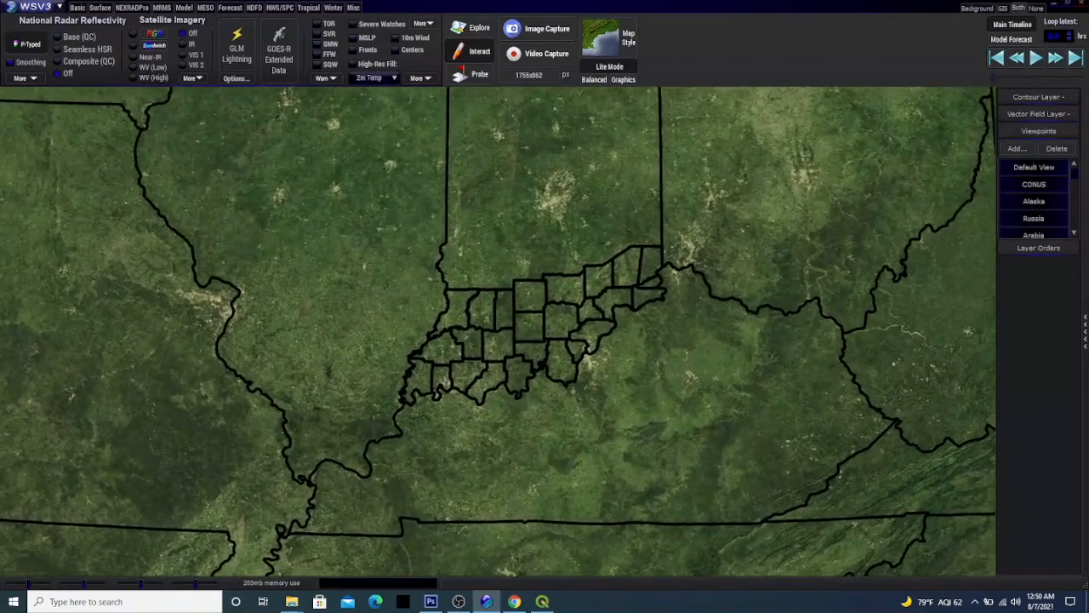
scroll(511, 340, up, 1)
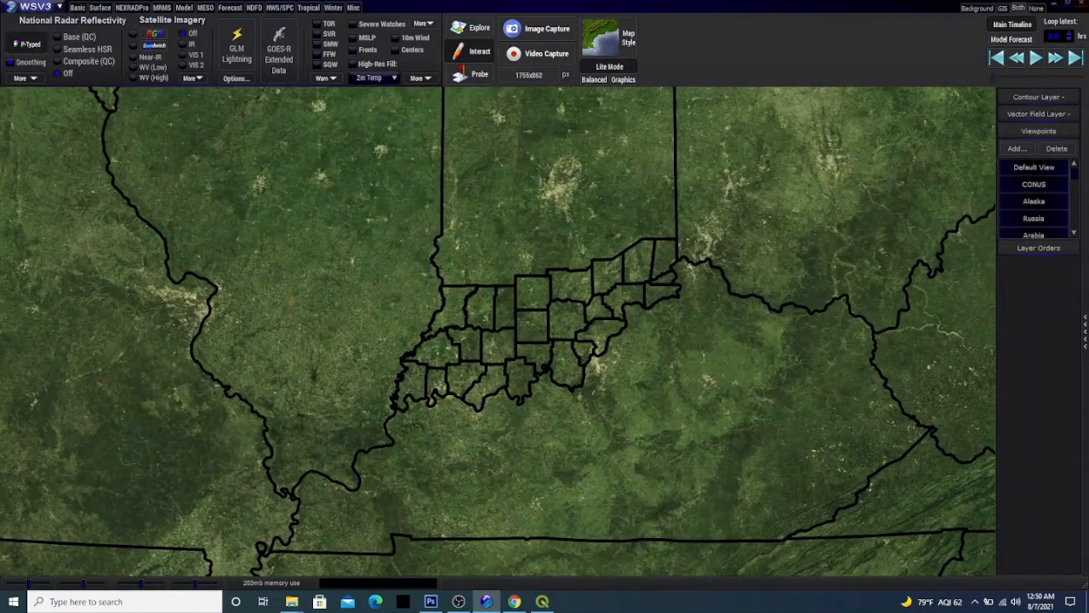